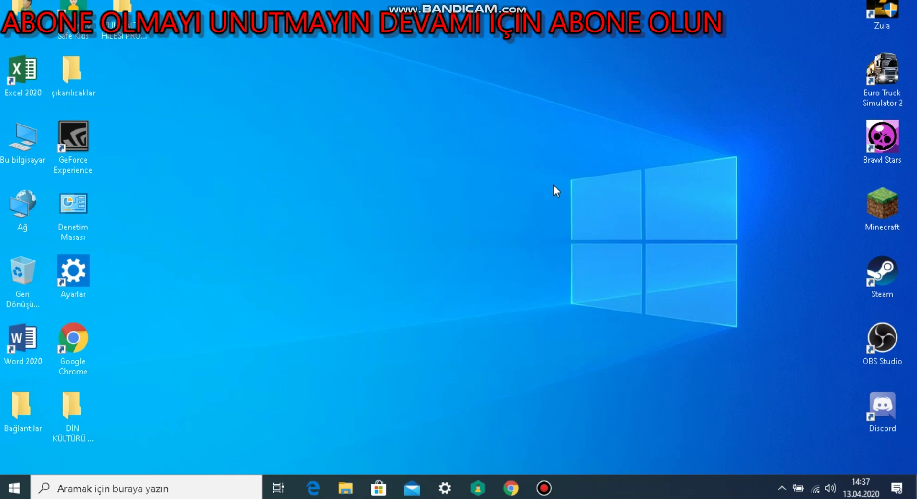
# Refresh the desktop and close the open Google Chrome window
pyautogui.rightClick(551, 182)
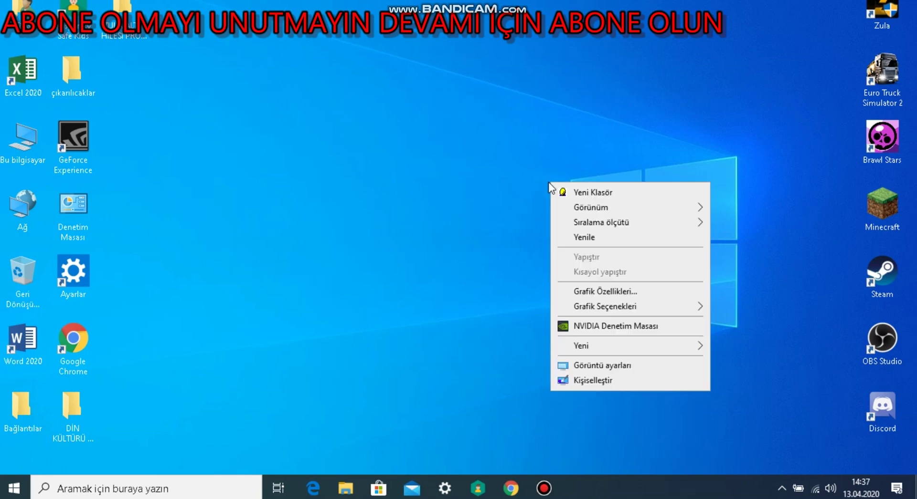
pyautogui.click(587, 237)
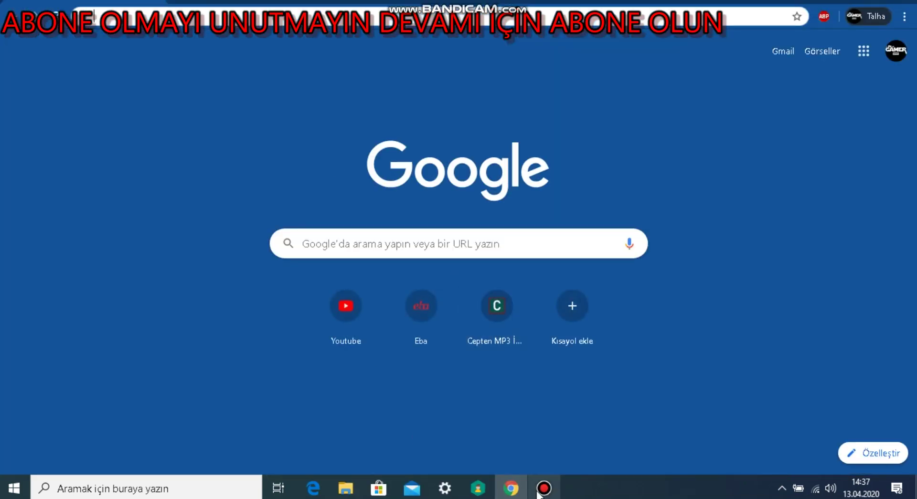
pyautogui.rightClick(510, 488)
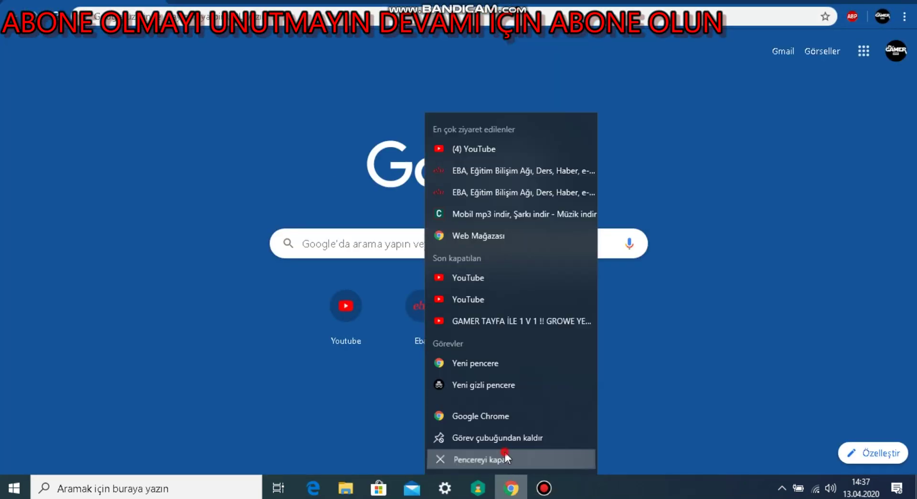
pyautogui.click(505, 456)
# Refresh the desktop three times in a row
pyautogui.rightClick(459, 211)
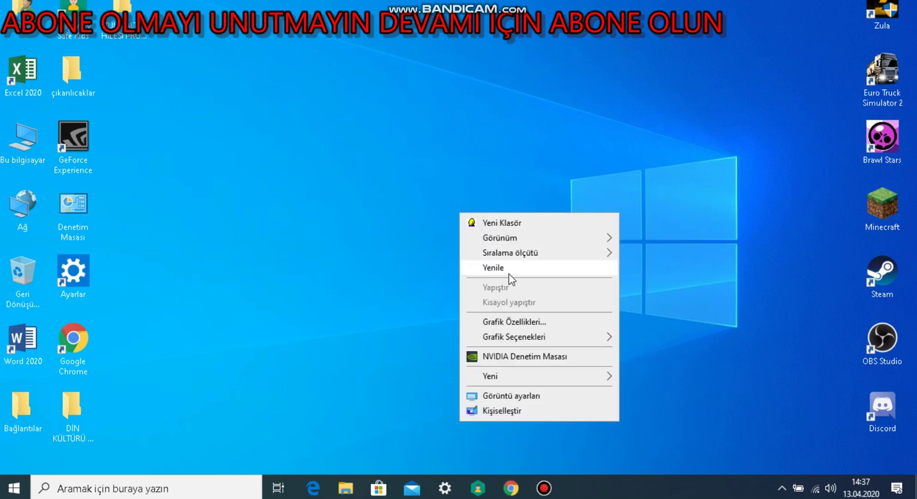
pyautogui.click(501, 269)
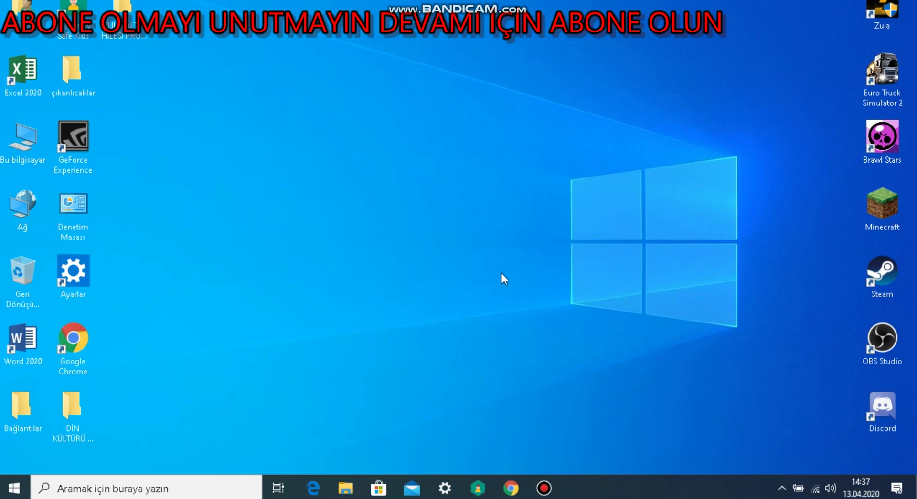
pyautogui.rightClick(513, 171)
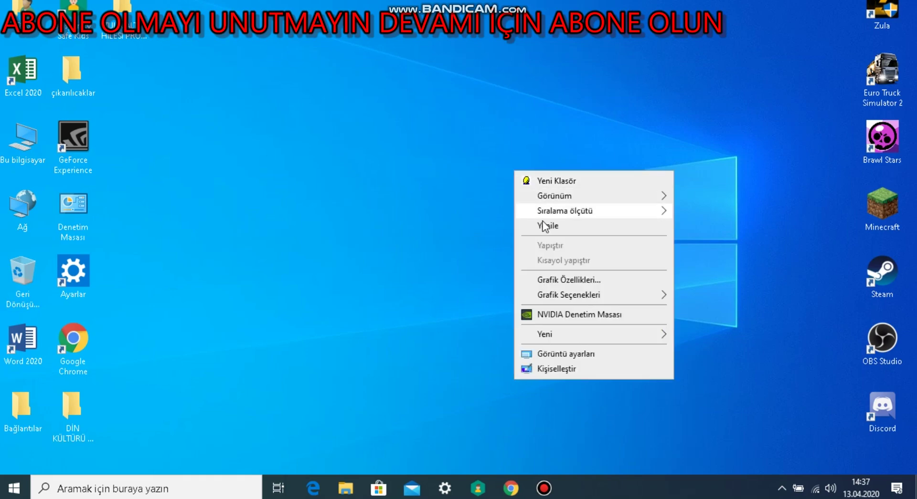
pyautogui.click(539, 225)
pyautogui.click(457, 168)
pyautogui.rightClick(459, 170)
pyautogui.click(514, 225)
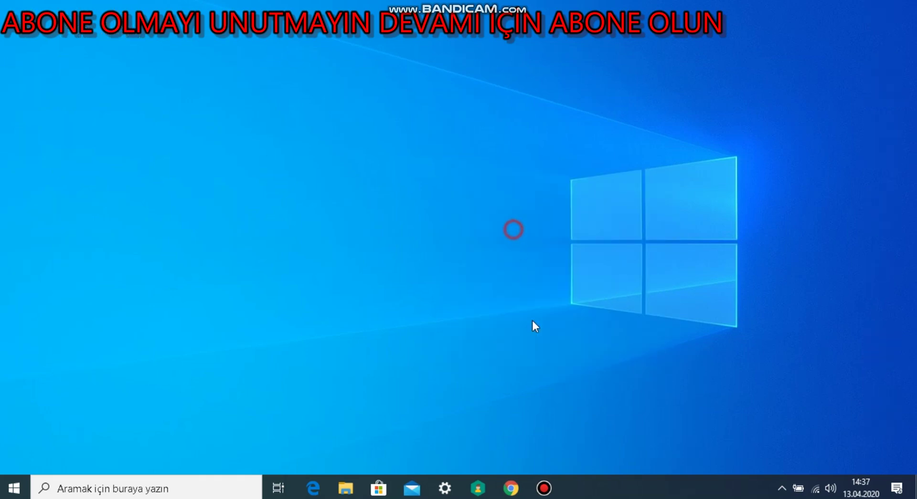
# Search Windows for "çalıştır" and open the Çalıştır (Run) app
pyautogui.click(190, 480)
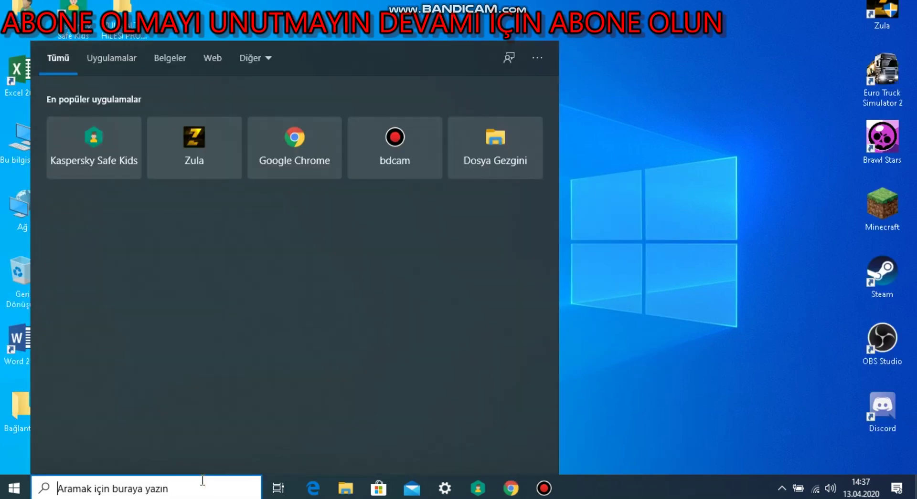
pyautogui.write('çaş')
pyautogui.press('BackSpace')
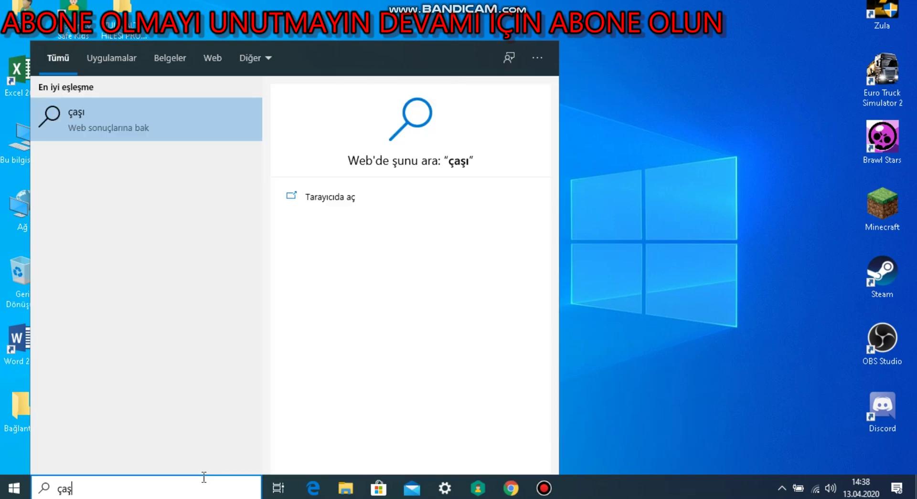
pyautogui.write('lıştır')
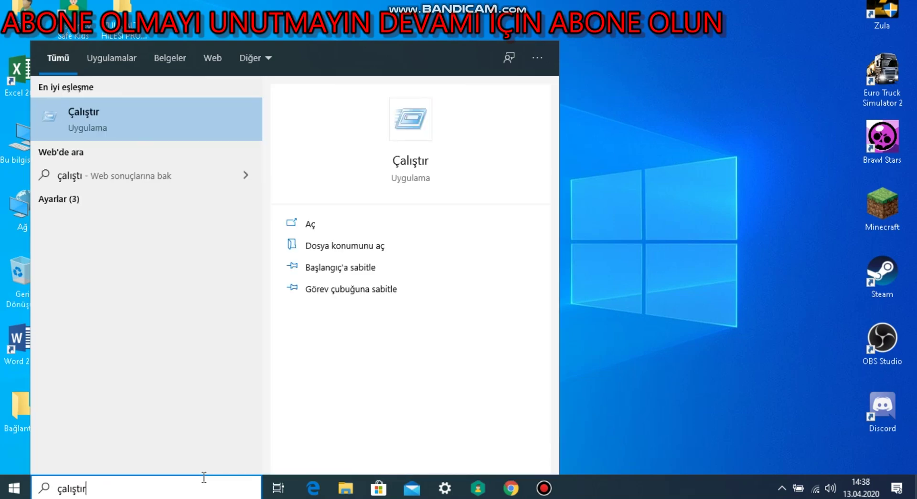
pyautogui.press('Return')
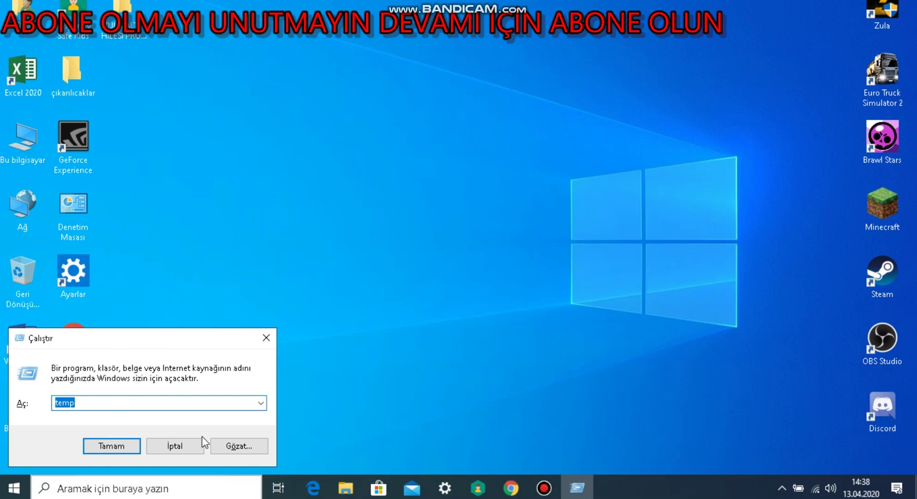
# Move the Çalıştır dialog to the middle of the desktop and clear its command entry
pyautogui.moveTo(164, 342); pyautogui.dragTo(543, 168)
pyautogui.click(513, 225)
pyautogui.press('BackSpace')
pyautogui.press('BackSpace')
pyautogui.press('BackSpace')
pyautogui.press('BackSpace')
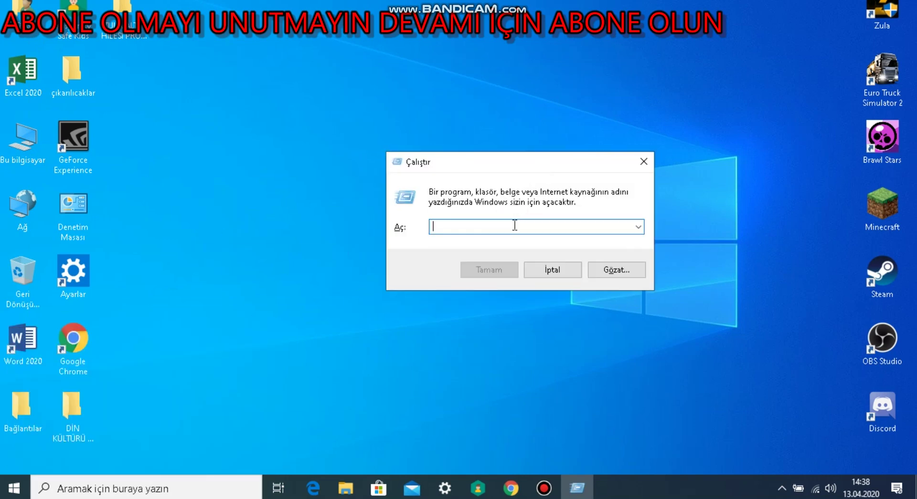
pyautogui.click(638, 227)
pyautogui.click(552, 252)
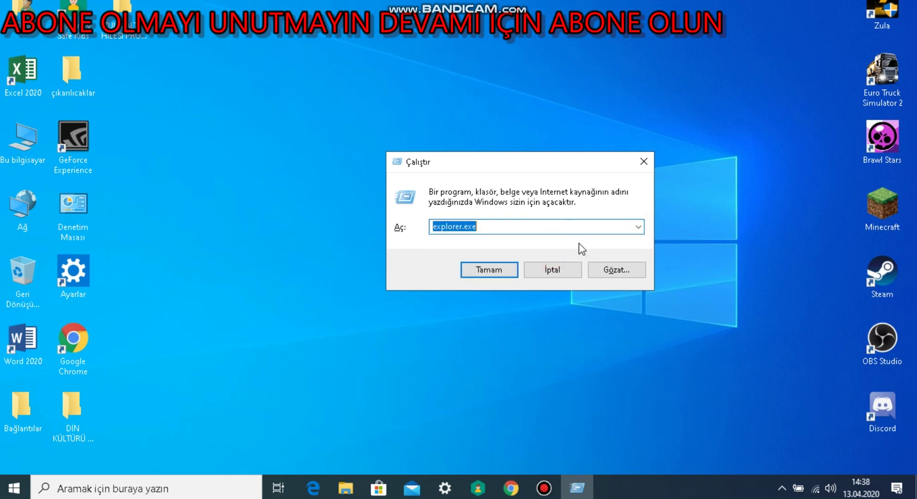
pyautogui.click(636, 228)
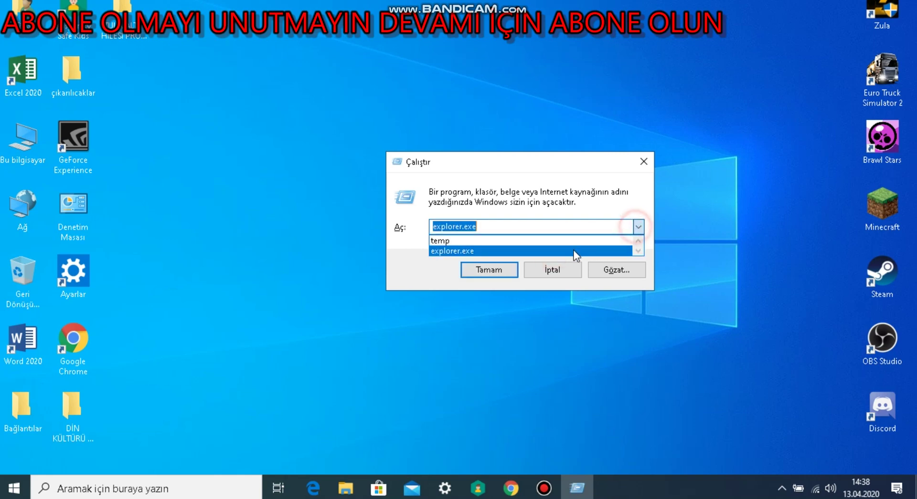
pyautogui.click(604, 227)
pyautogui.press('BackSpace')
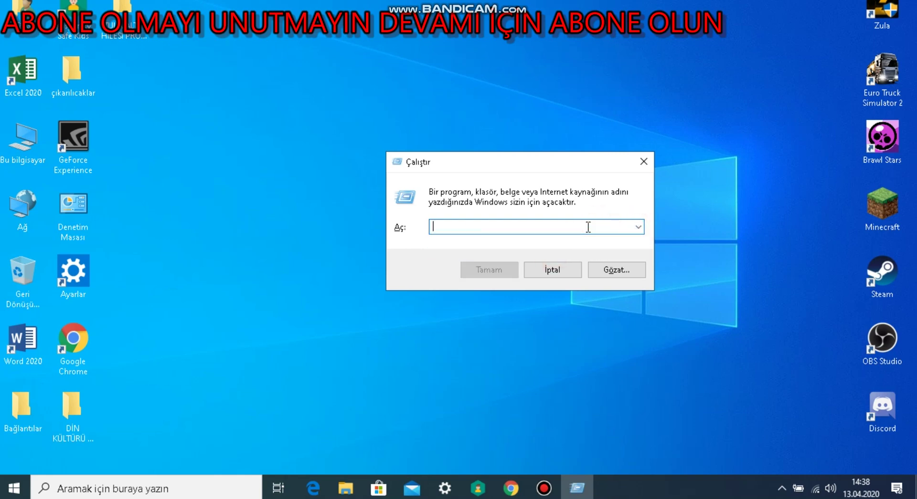
# Run the command "temp" to open the Windows Temp folder
pyautogui.write('temo')
pyautogui.press('BackSpace')
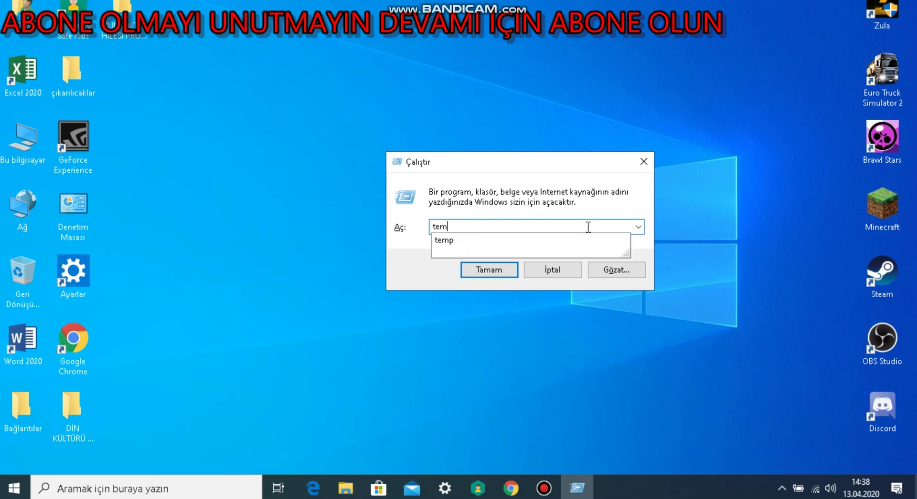
pyautogui.write('p')
pyautogui.press('Return')
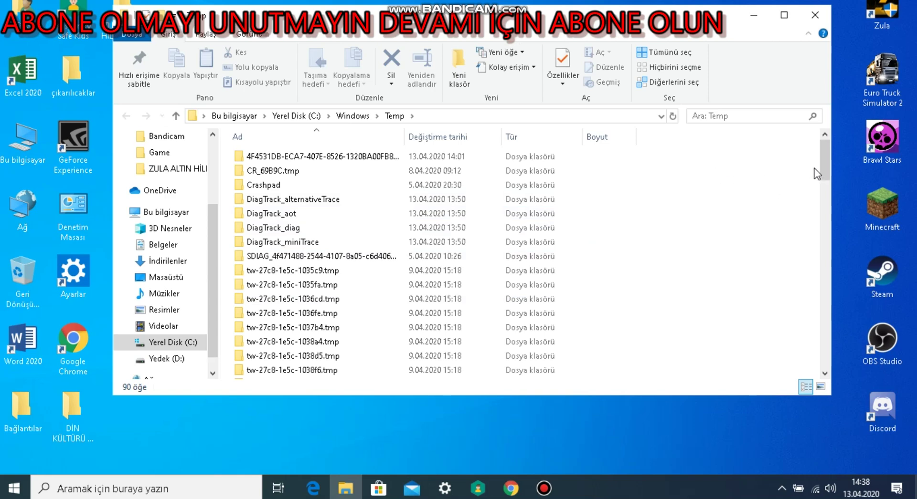
# Delete all files and folders in the Windows Temp folder and close its window
pyautogui.moveTo(821, 156); pyautogui.dragTo(821, 381)
pyautogui.moveTo(818, 345); pyautogui.dragTo(823, 136)
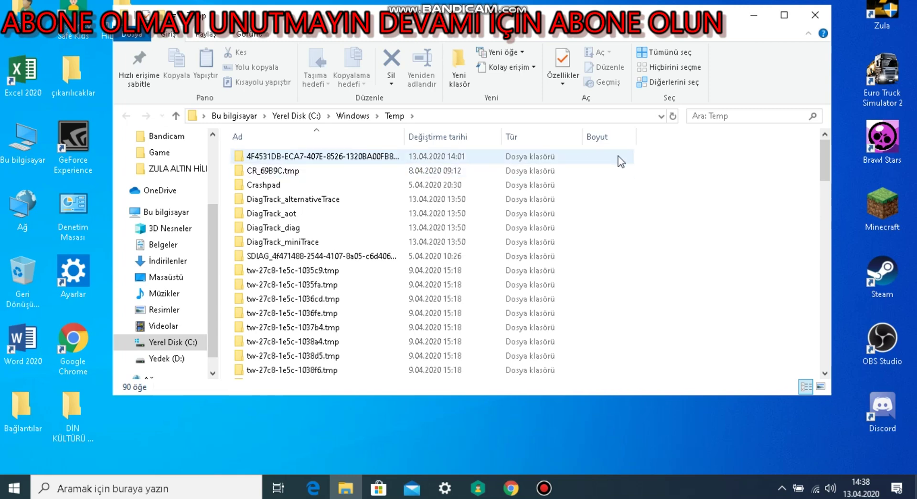
pyautogui.moveTo(679, 159); pyautogui.dragTo(563, 425)
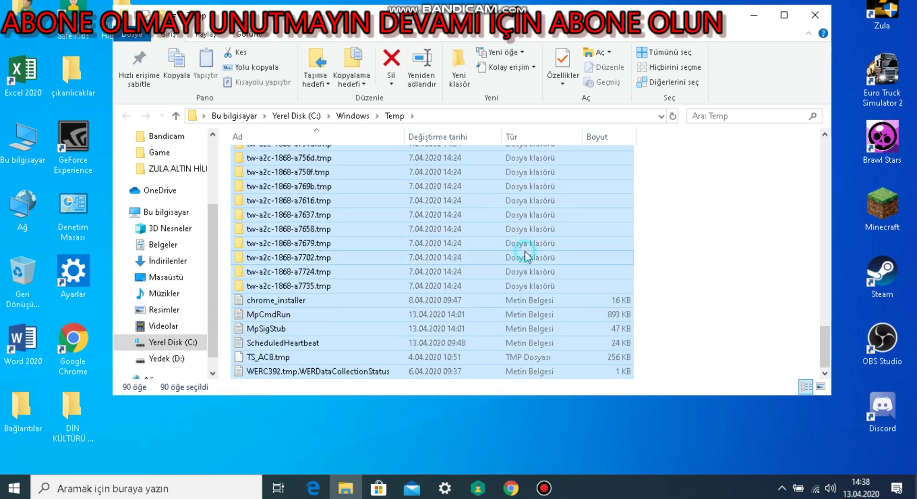
pyautogui.rightClick(526, 249)
pyautogui.click(571, 430)
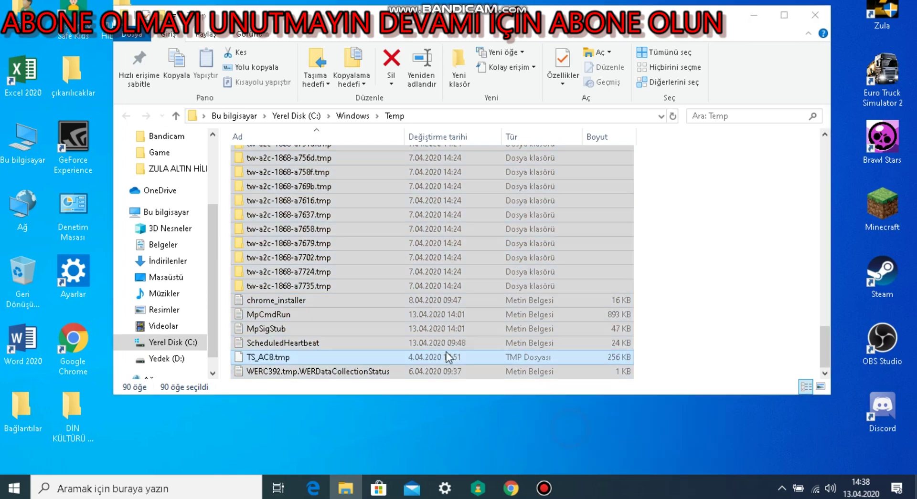
pyautogui.click(208, 168)
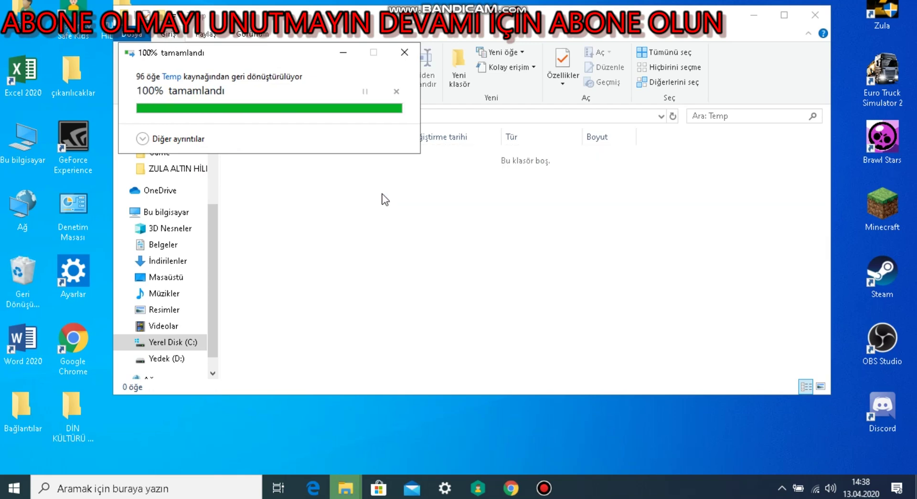
pyautogui.click(815, 16)
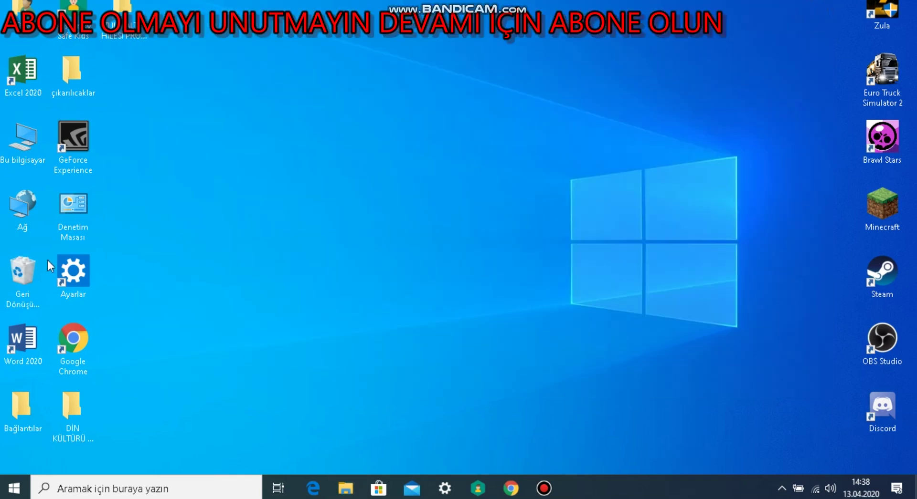
# Empty the Recycle Bin, continuing with administrator permission for the protected SDIAG folder
pyautogui.rightClick(37, 262)
pyautogui.click(65, 288)
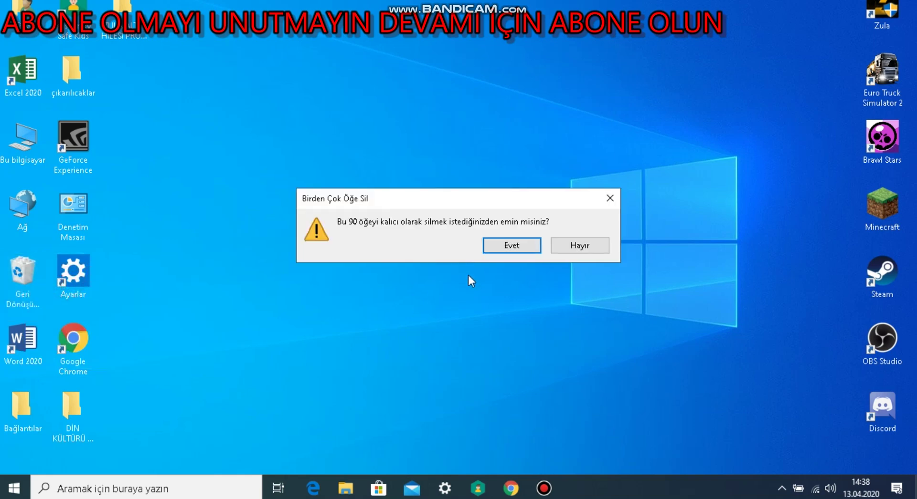
pyautogui.click(516, 244)
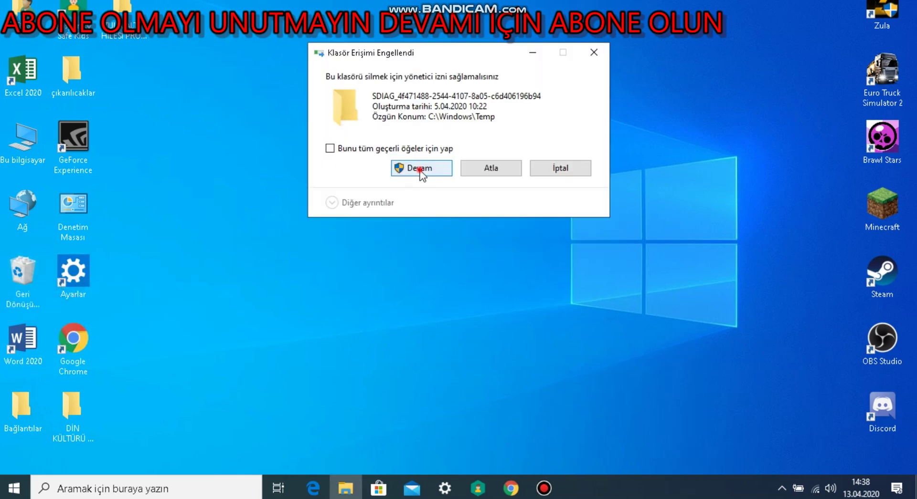
pyautogui.click(418, 170)
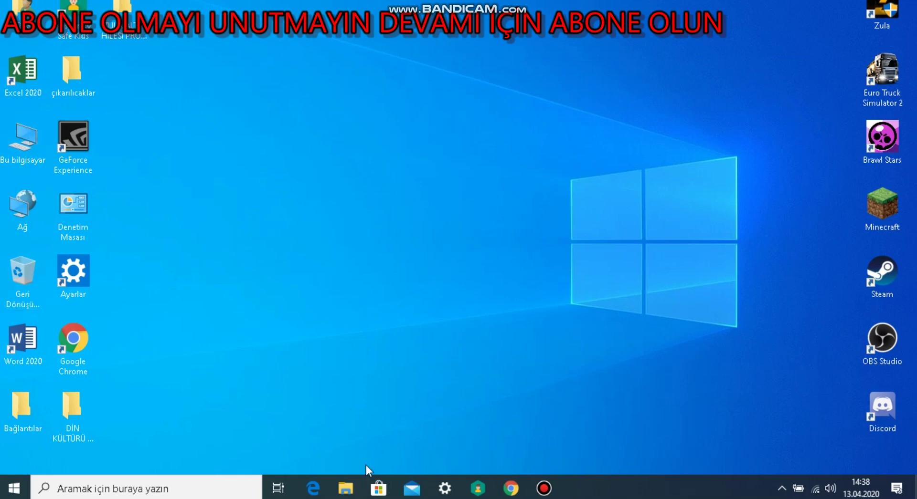
# Find "çalıştır" through Windows search and open the Çalıştır (Run) dialog again
pyautogui.click(158, 485)
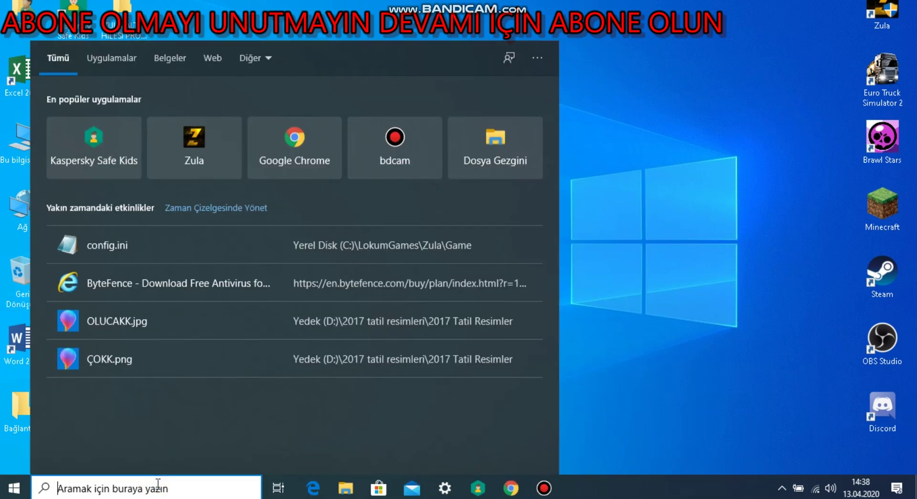
pyautogui.write('t')
pyautogui.press('BackSpace')
pyautogui.write('çalı')
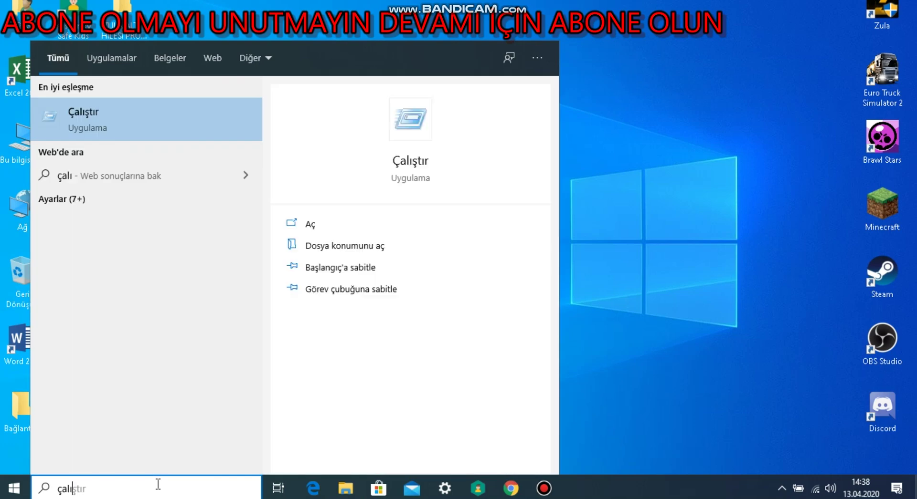
pyautogui.write('ştır')
pyautogui.press('Return')
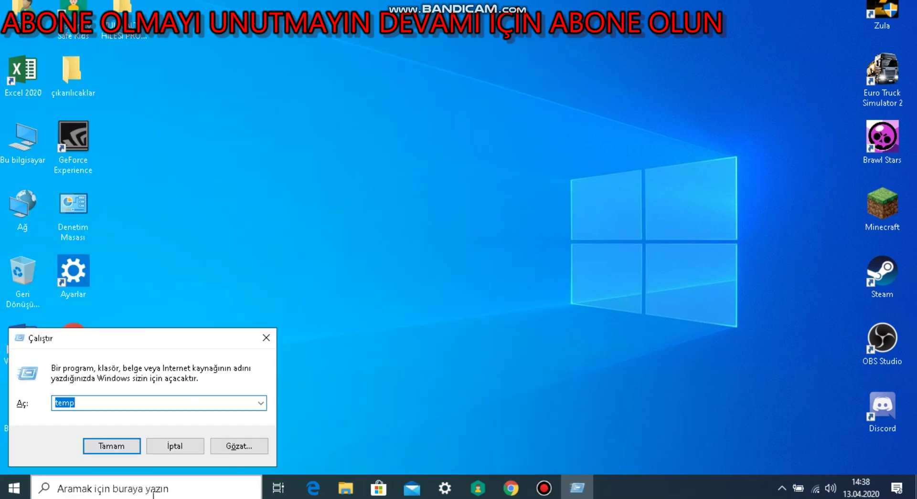
# Move the Çalıştır dialog to the middle of the desktop and clear the "temp" entry
pyautogui.moveTo(150, 333); pyautogui.dragTo(509, 146)
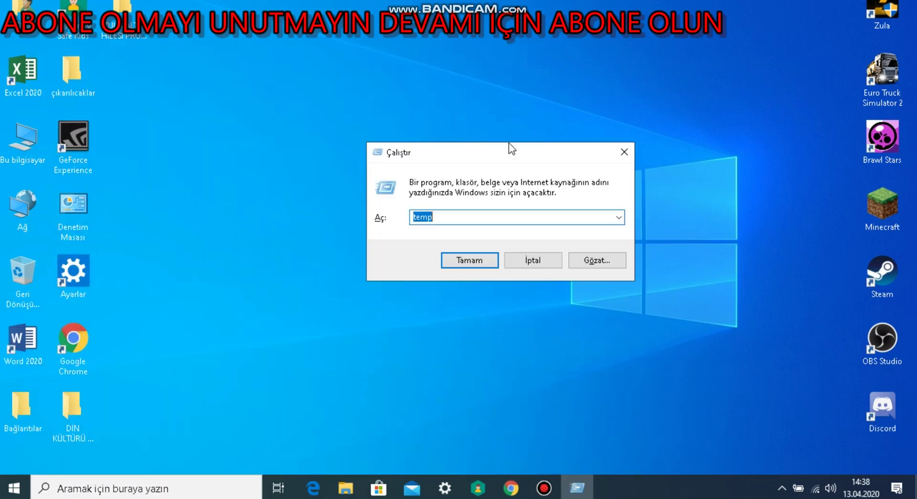
pyautogui.click(483, 215)
pyautogui.press('BackSpace')
pyautogui.press('BackSpace')
pyautogui.press('BackSpace')
pyautogui.press('BackSpace')
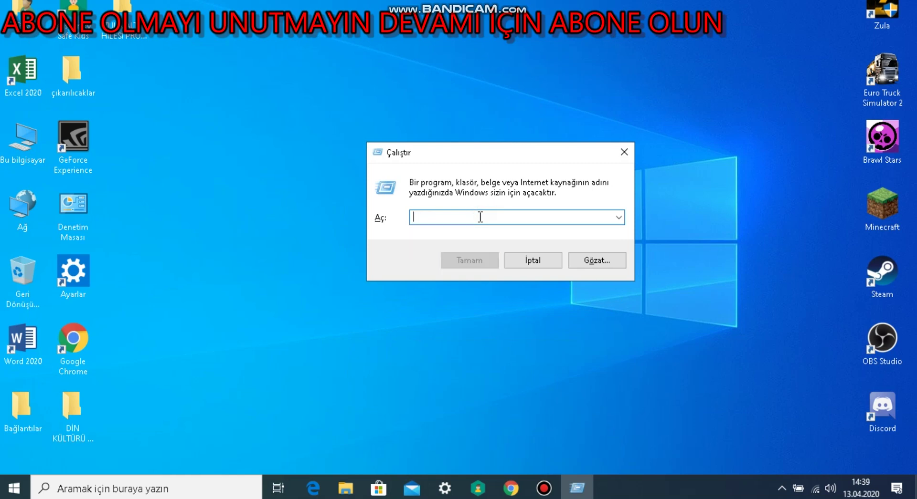
pyautogui.write('%')
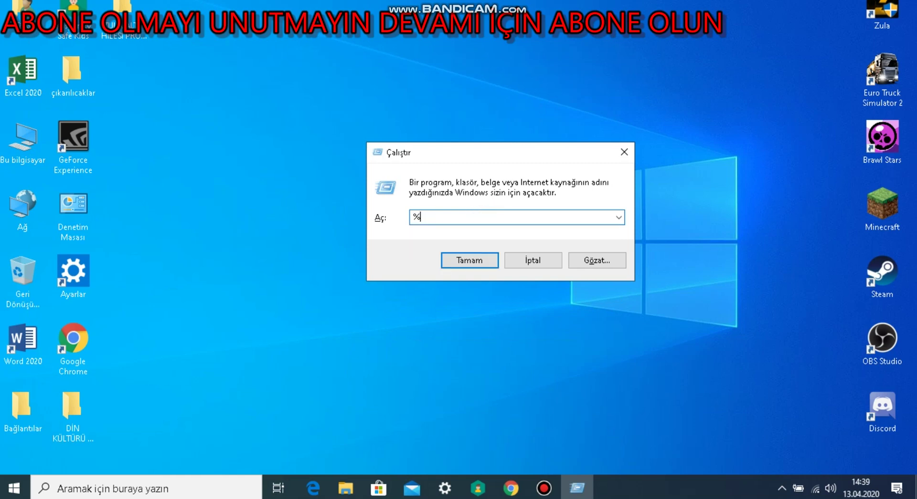
pyautogui.press('BackSpace')
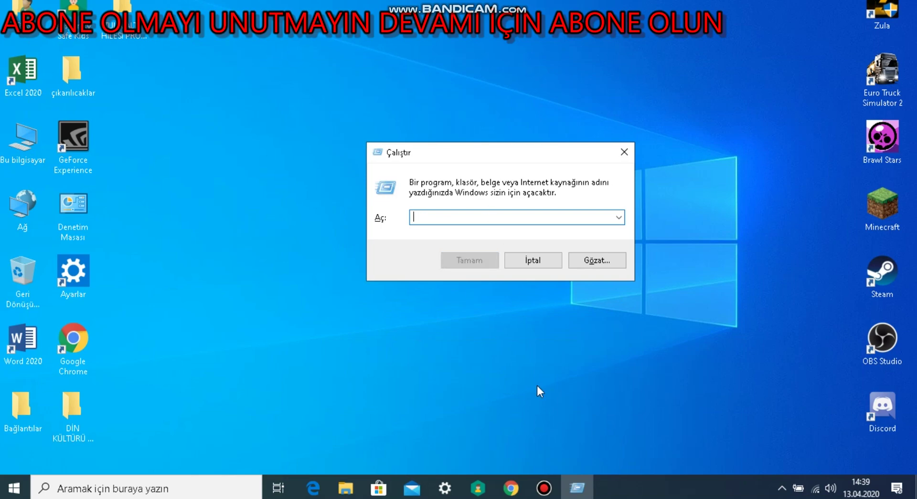
pyautogui.click(511, 488)
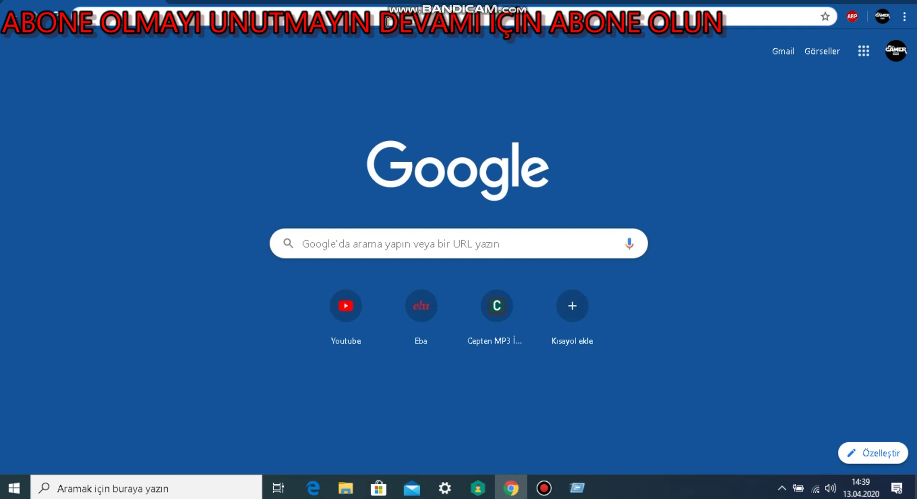
pyautogui.write('%')
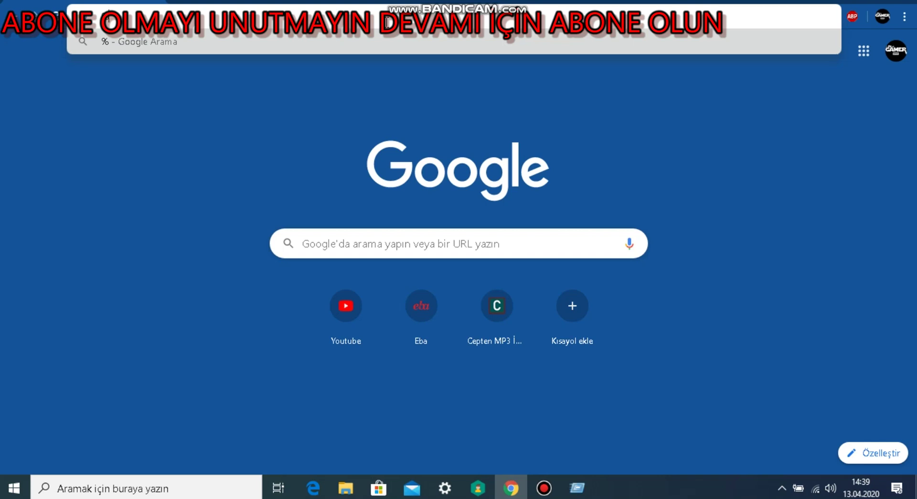
pyautogui.press('Escape')
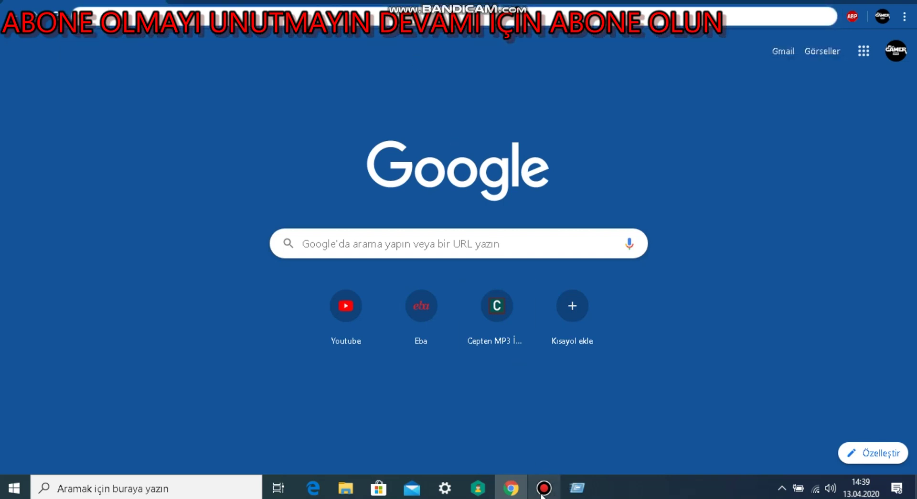
# Dismiss the Chrome window and open the user's temporary files folder by running "%temp%" in the Çalıştır dialog
pyautogui.rightClick(511, 488)
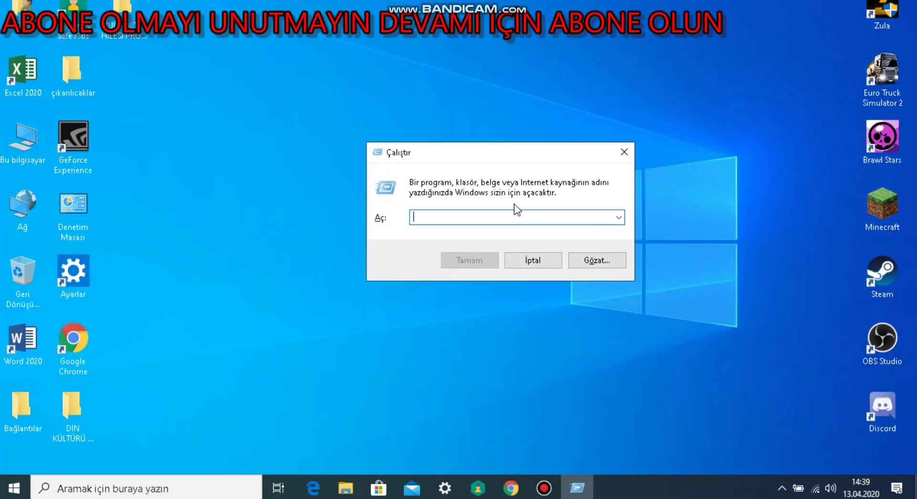
pyautogui.click(513, 215)
pyautogui.write('%temp')
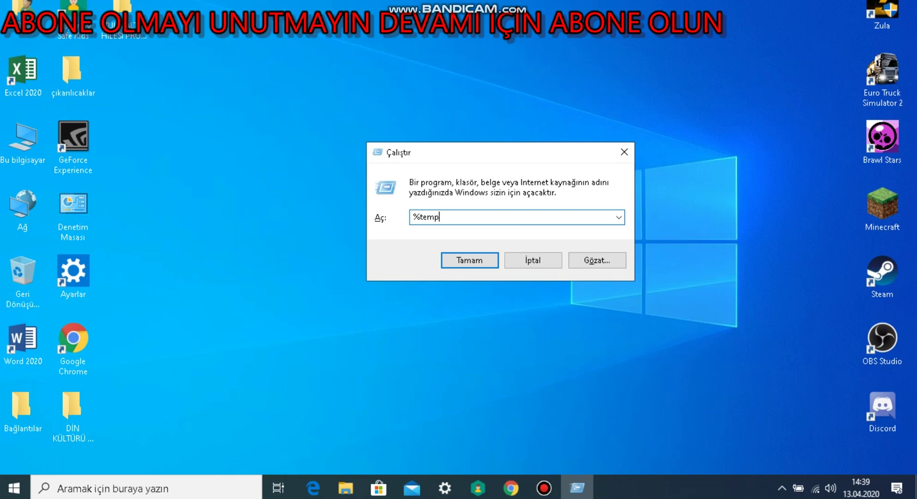
pyautogui.write('%')
pyautogui.click(469, 262)
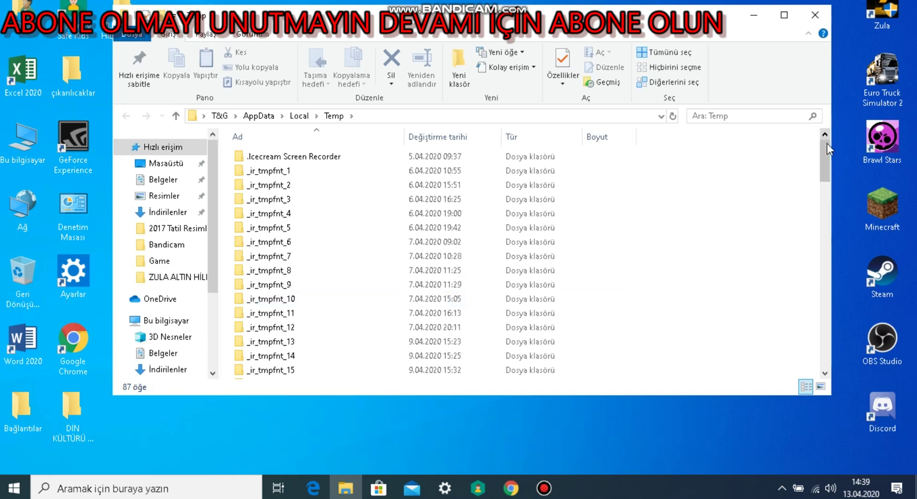
# Look through the Temp folder's list and inside its zula_temp subfolder, returning to the start of the Temp list
pyautogui.moveTo(825, 148); pyautogui.dragTo(816, 371)
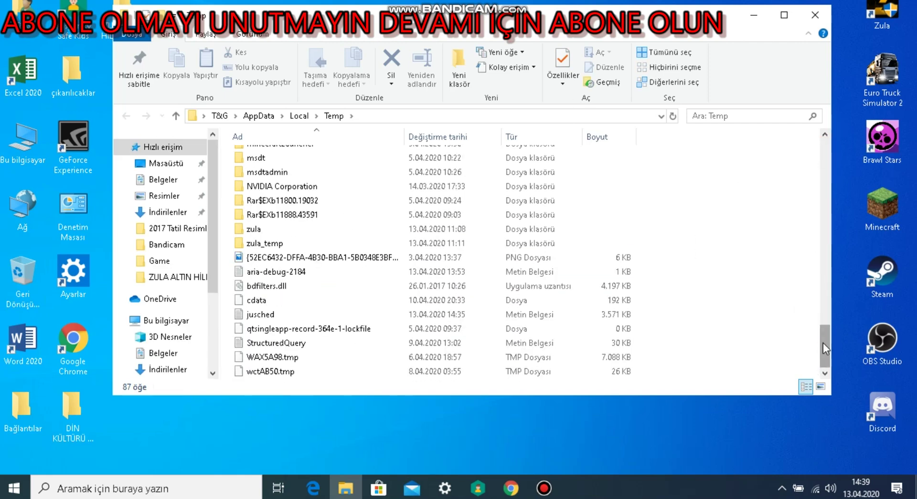
pyautogui.doubleClick(492, 243)
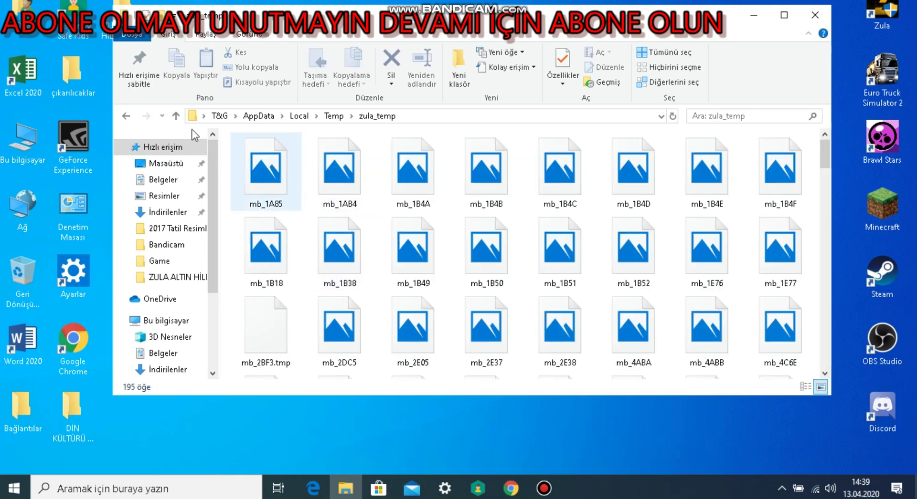
pyautogui.click(126, 115)
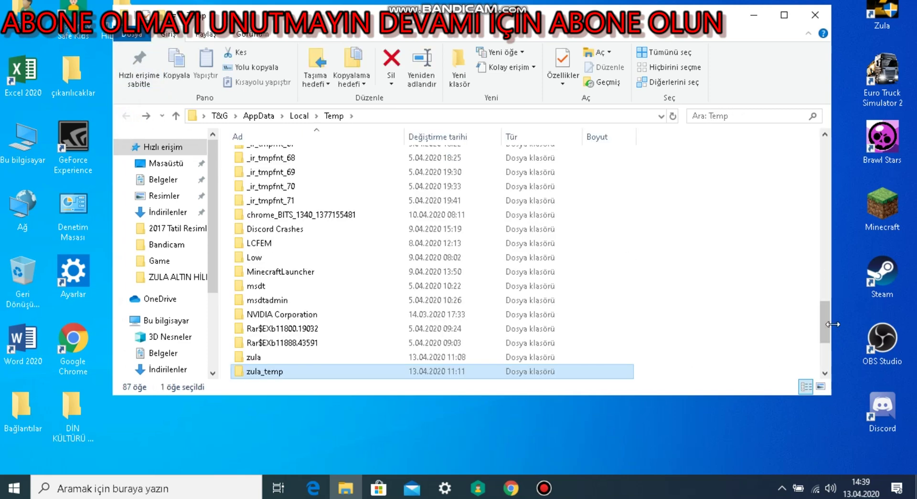
pyautogui.moveTo(823, 324); pyautogui.dragTo(789, 153)
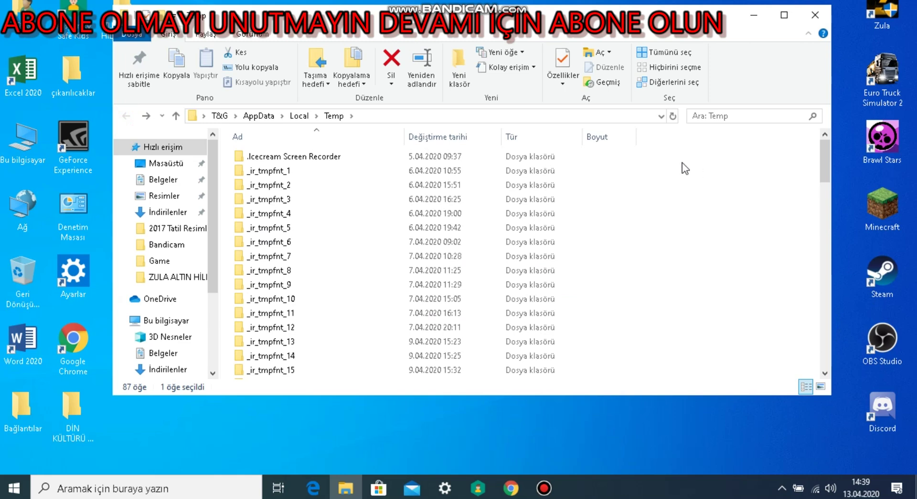
# Delete everything in Temp from _ir_tmpfnt_1 to the last file, granting administrator permission for all applicable items, and minimise the progress window
pyautogui.moveTo(682, 162); pyautogui.dragTo(434, 419)
pyautogui.rightClick(441, 276)
pyautogui.click(494, 429)
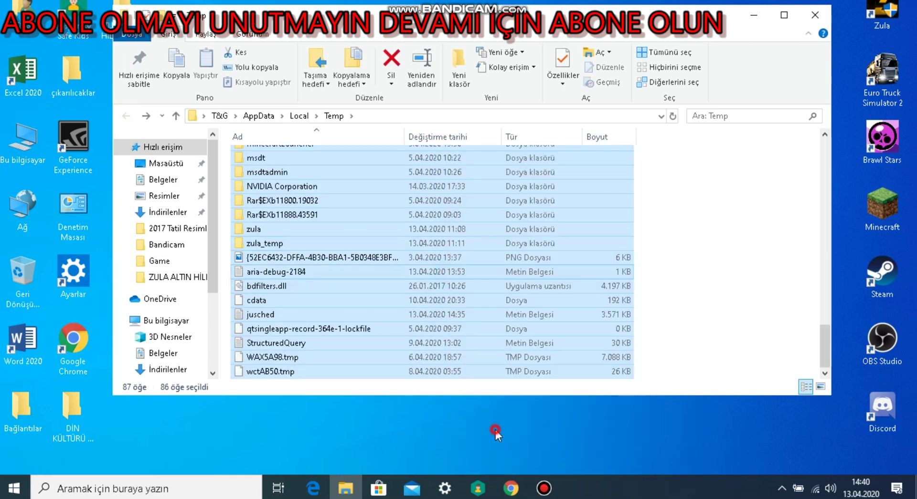
pyautogui.click(823, 336)
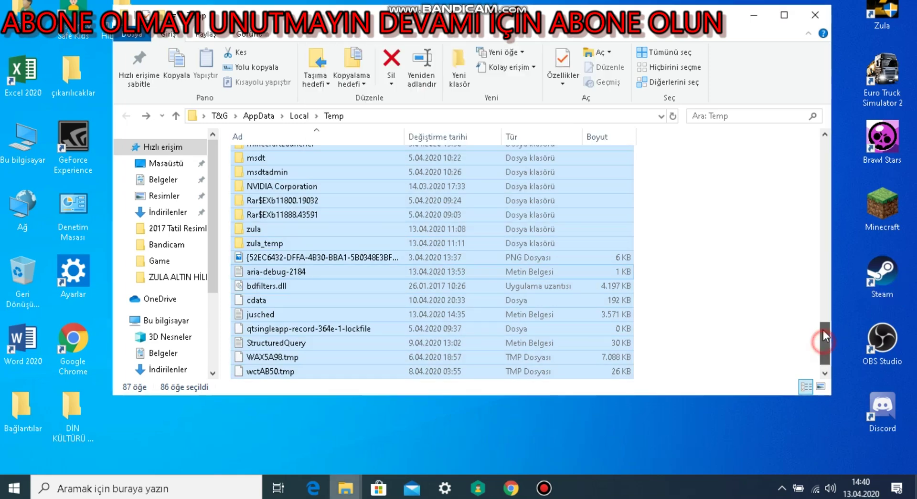
pyautogui.moveTo(823, 337); pyautogui.dragTo(798, 93)
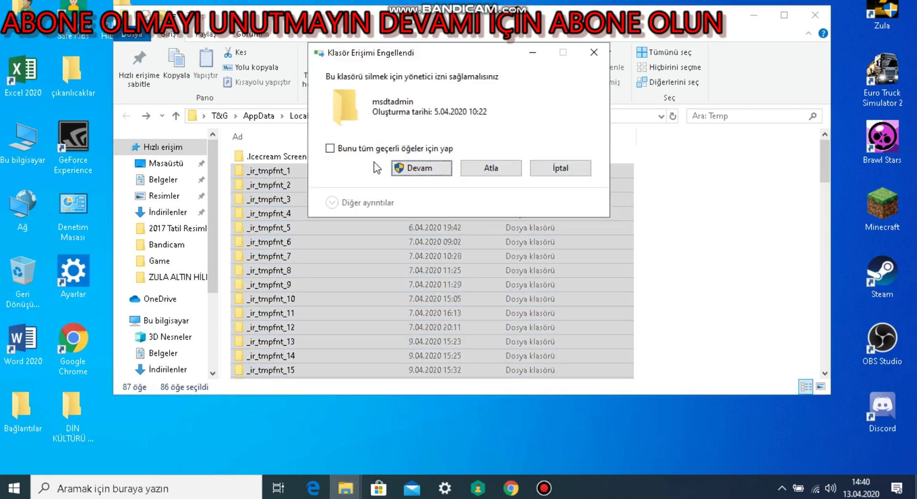
pyautogui.click(329, 148)
pyautogui.click(409, 168)
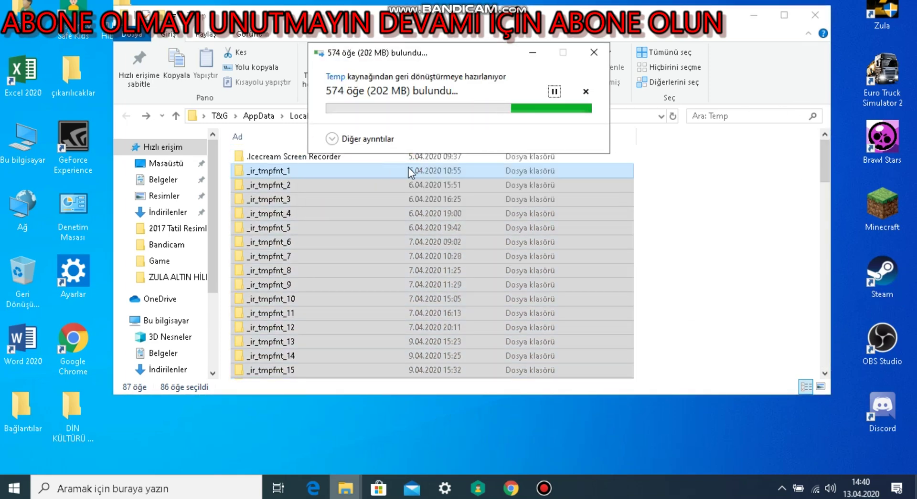
pyautogui.click(532, 52)
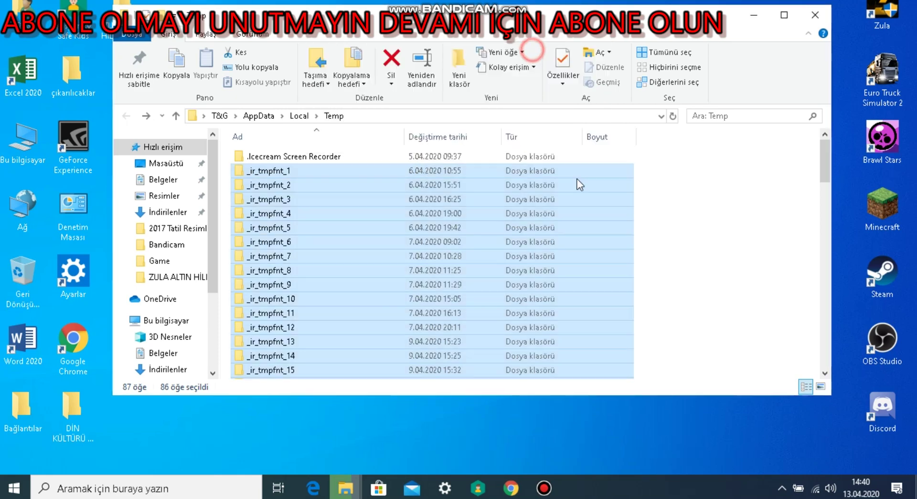
# Delete the remaining .Icecream Screen Recorder folder from Temp and close the folder window
pyautogui.rightClick(524, 159)
pyautogui.click(552, 430)
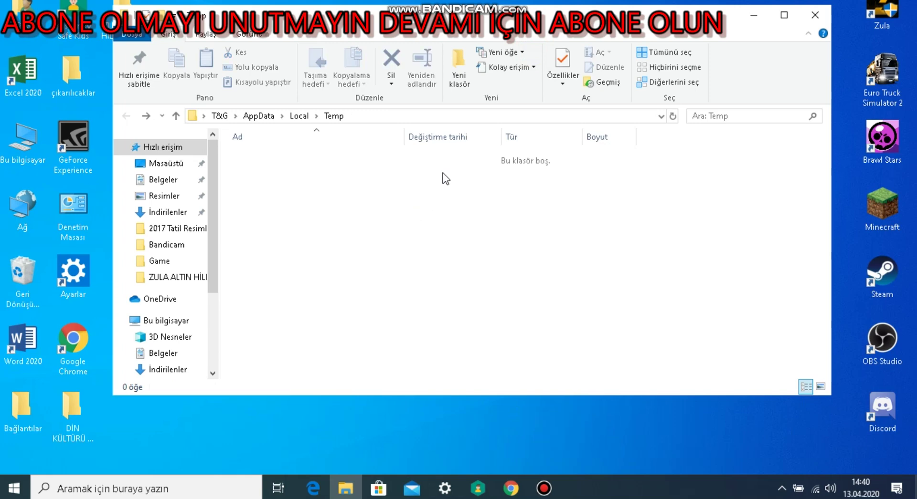
pyautogui.click(814, 14)
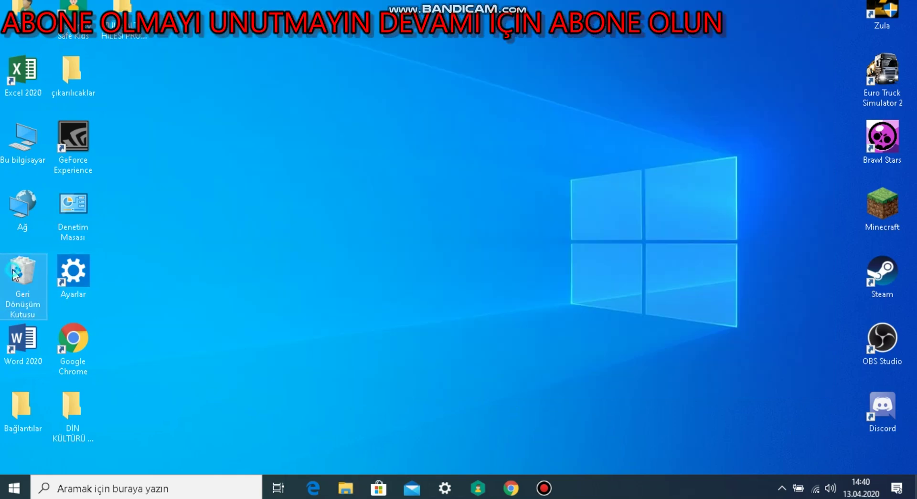
# Empty the Recycle Bin on the desktop, confirming the permanent deletion and continuing with administrator permission
pyautogui.rightClick(14, 271)
pyautogui.click(104, 296)
pyautogui.click(502, 244)
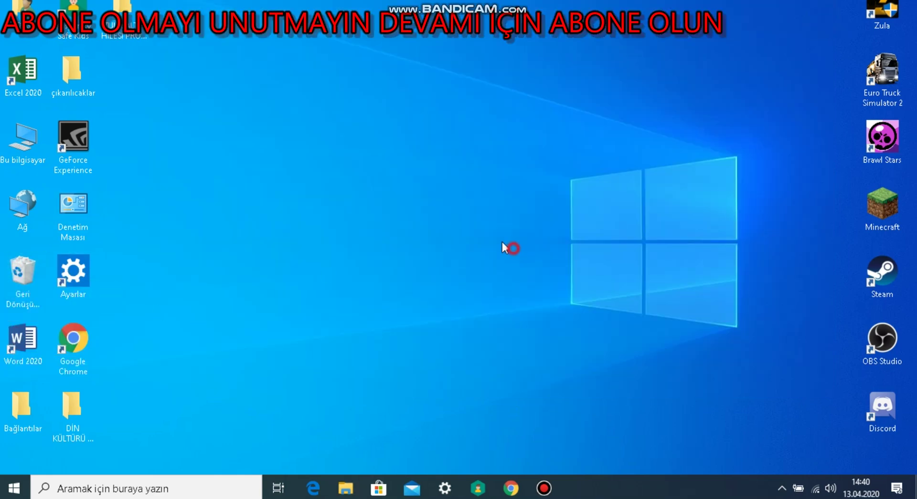
pyautogui.click(406, 168)
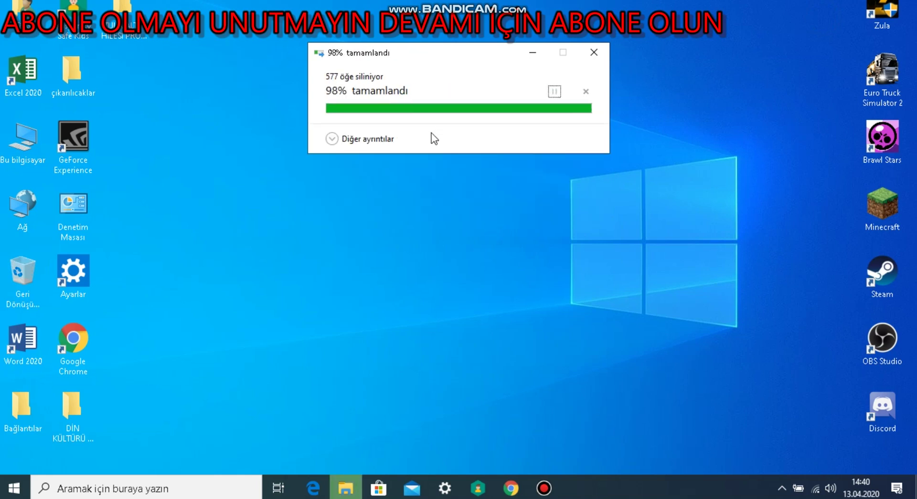
# Open Bu bilgisayar and display the properties of the Yerel Disk (C:) drive
pyautogui.doubleClick(26, 145)
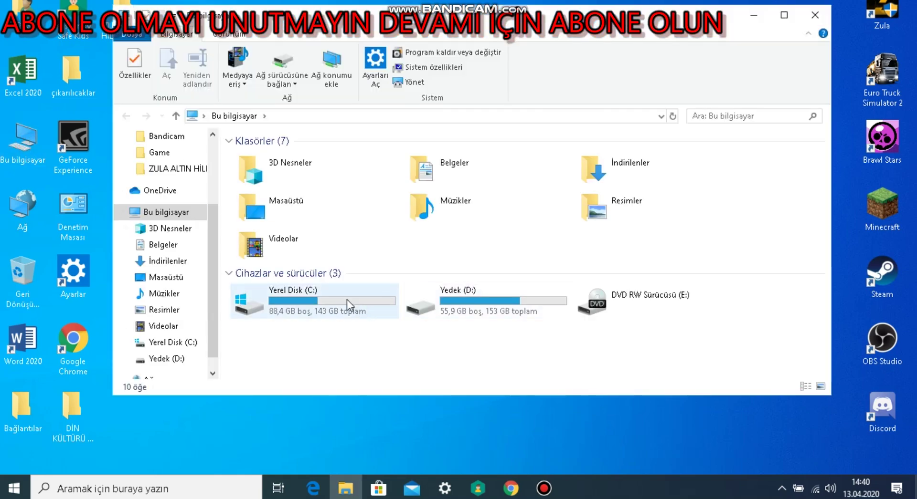
pyautogui.click(306, 299)
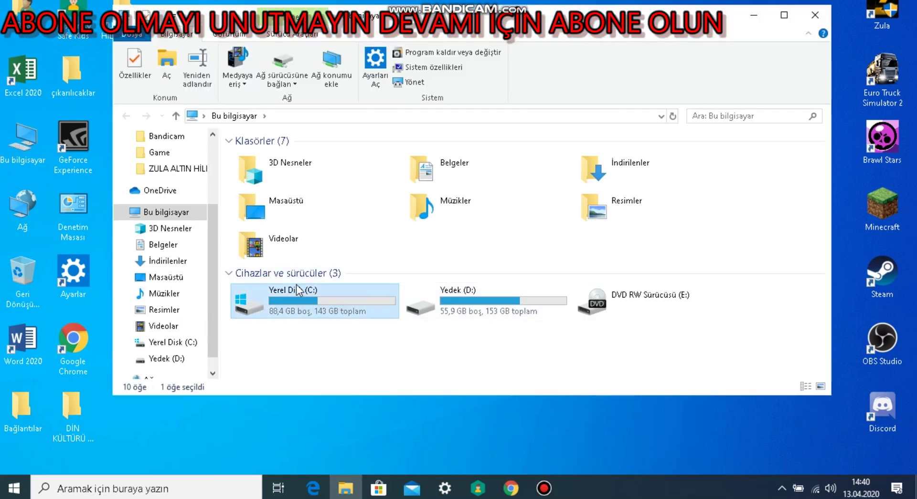
pyautogui.moveTo(297, 293)
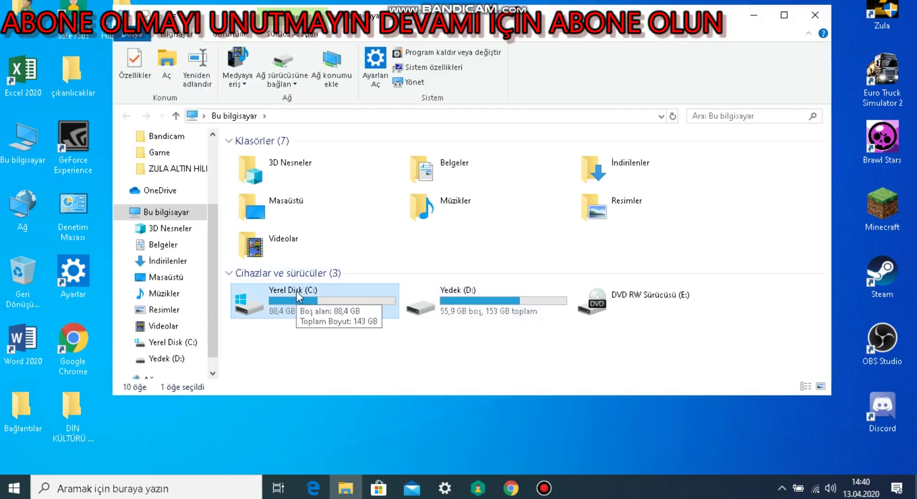
pyautogui.click(515, 297)
pyautogui.click(360, 297)
pyautogui.rightClick(359, 297)
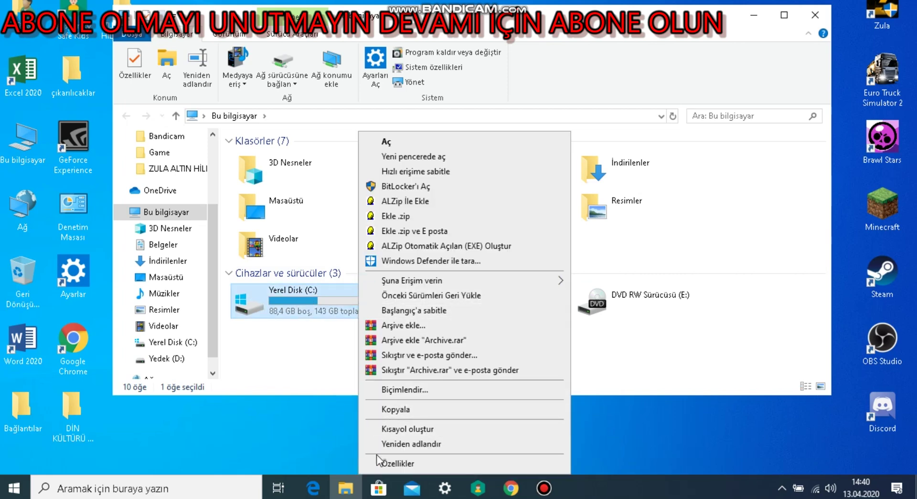
pyautogui.click(407, 464)
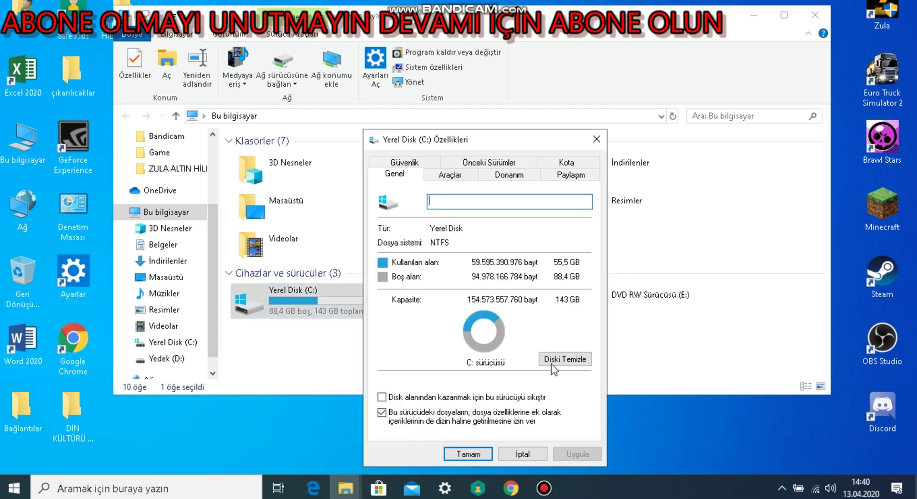
# Start Disk Cleanup (Diski Temizle) for the C: drive and shift its calculation dialog slightly
pyautogui.click(565, 361)
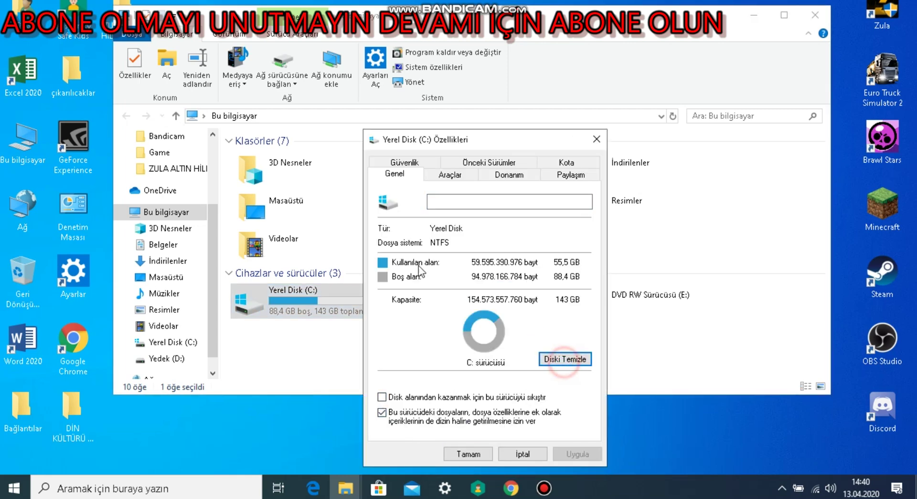
pyautogui.click(557, 359)
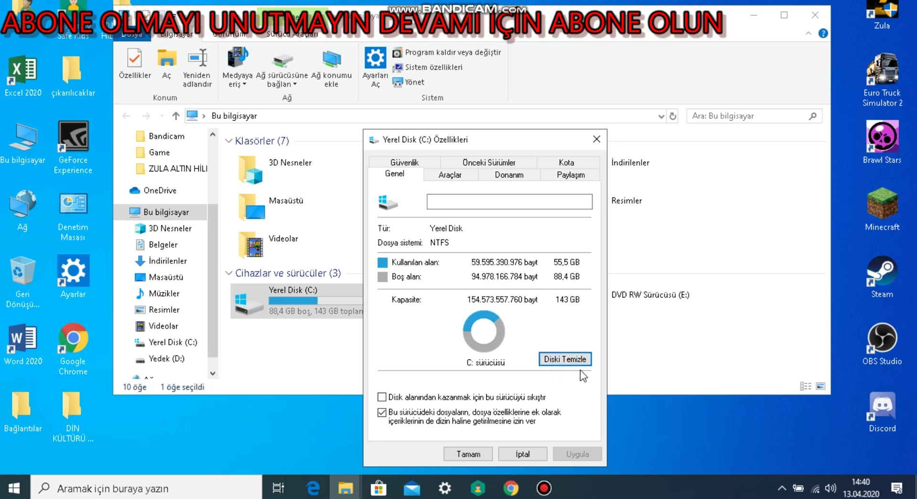
pyautogui.click(569, 361)
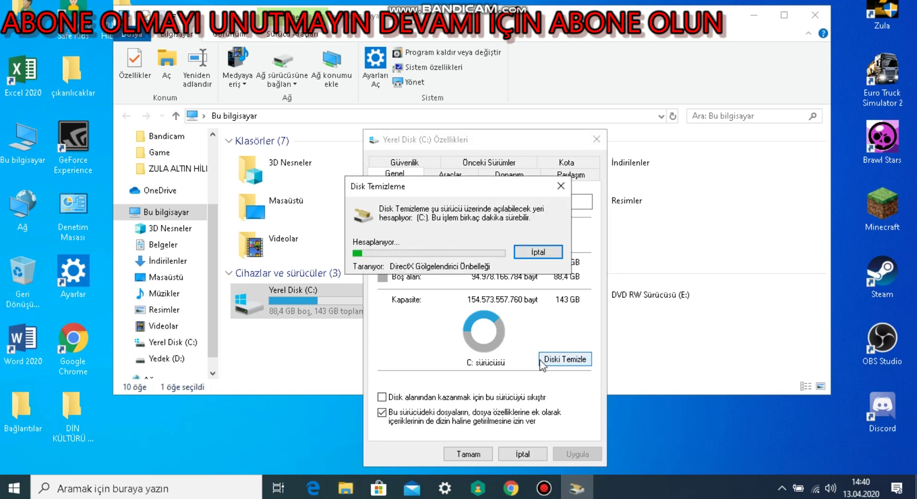
pyautogui.moveTo(442, 185); pyautogui.dragTo(458, 209)
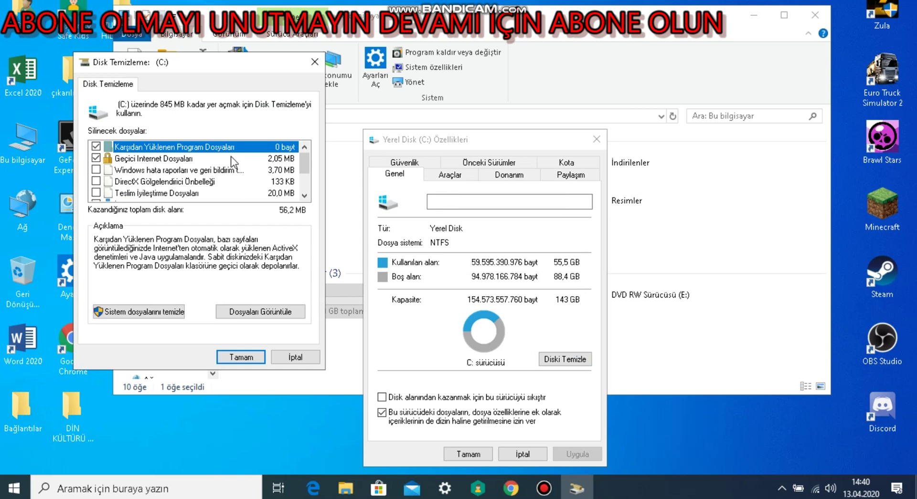
# Mark Geçici Dosyalar, Geri Dönüşüm Kutusu, İndirilenler, Teslim İyileştirme Dosyaları, Windows hata raporları and DirectX Gölgelendirici Önbelleği for deletion from C:
pyautogui.click(96, 170)
pyautogui.click(96, 171)
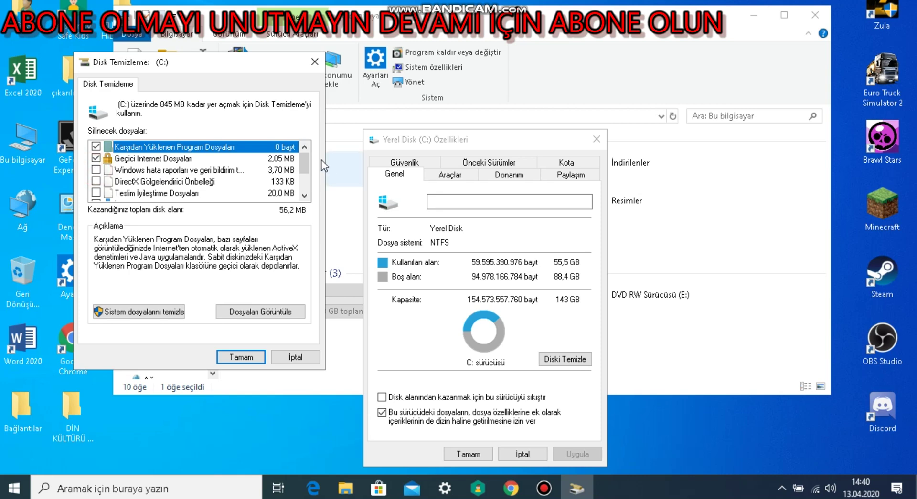
pyautogui.scroll(-2, 303, 158)
pyautogui.click(96, 181)
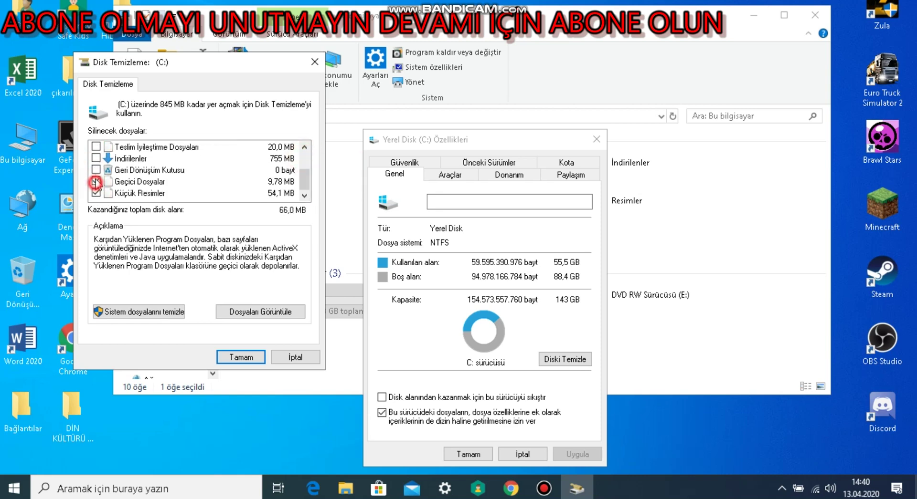
pyautogui.click(96, 170)
pyautogui.click(96, 158)
pyautogui.click(96, 147)
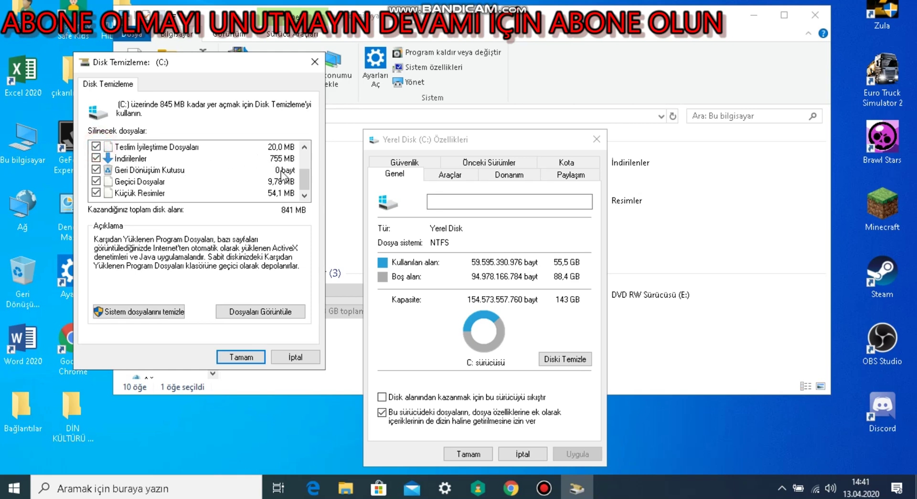
pyautogui.moveTo(304, 178); pyautogui.dragTo(276, 292)
pyautogui.click(96, 170)
pyautogui.click(96, 182)
pyautogui.click(309, 165)
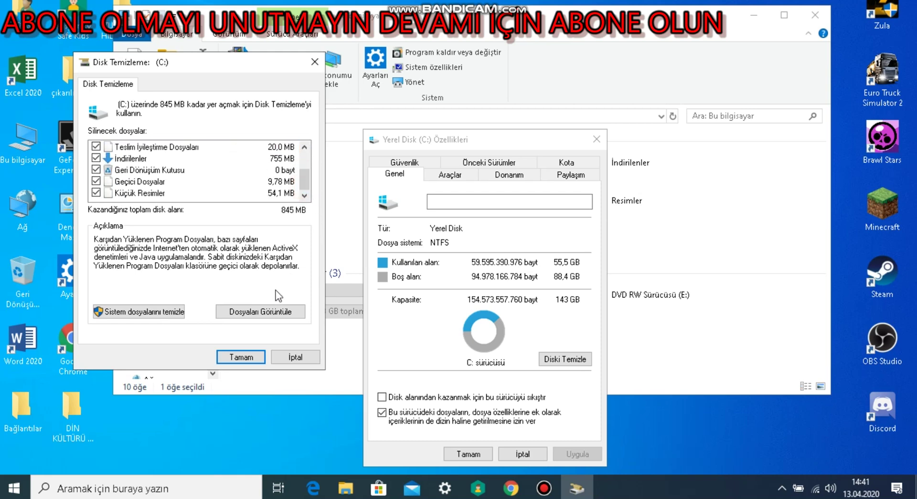
# Run the C: cleanup, confirming permanent deletion of the marked files, and close the drive's properties
pyautogui.click(241, 356)
pyautogui.click(491, 243)
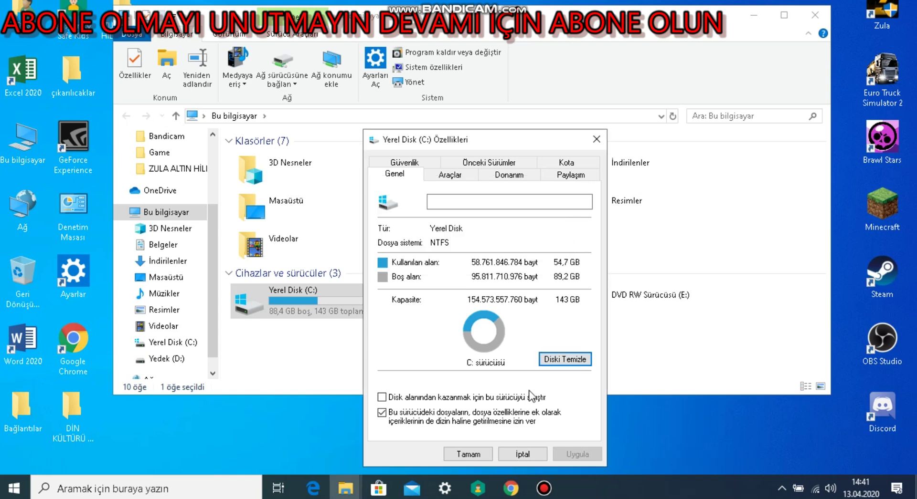
pyautogui.click(597, 139)
# Open the properties of the Yedek (D:) drive and start Disk Cleanup for it
pyautogui.click(503, 301)
pyautogui.rightClick(503, 302)
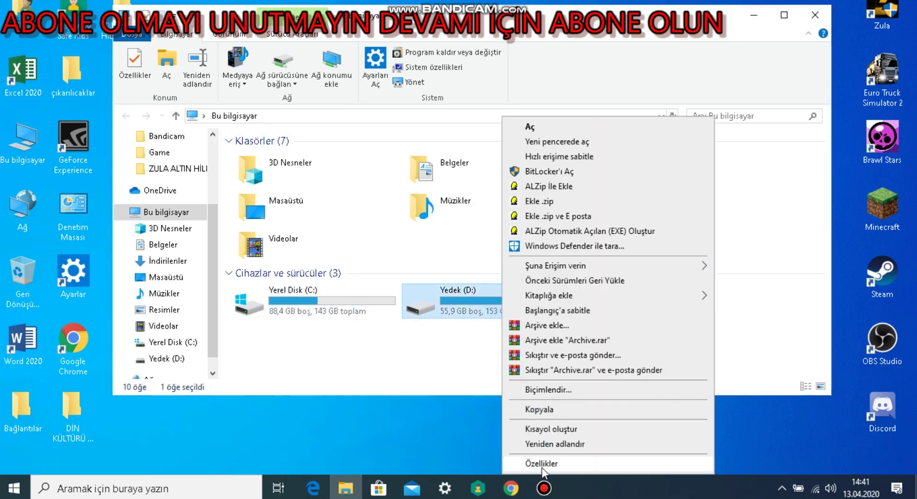
pyautogui.click(540, 464)
pyautogui.click(696, 359)
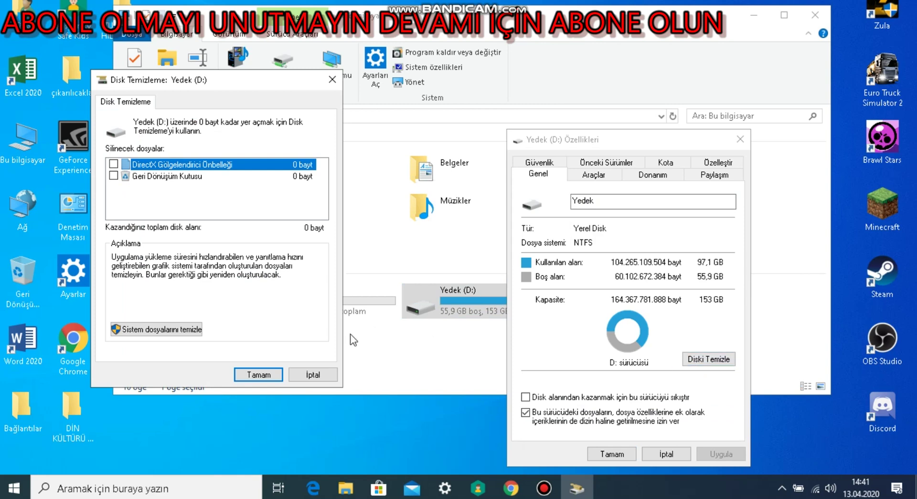
# Mark Geri Dönüşüm Kutusu and DirectX Gölgelendirici Önbelleği on D: and permanently delete those files
pyautogui.click(113, 176)
pyautogui.click(113, 164)
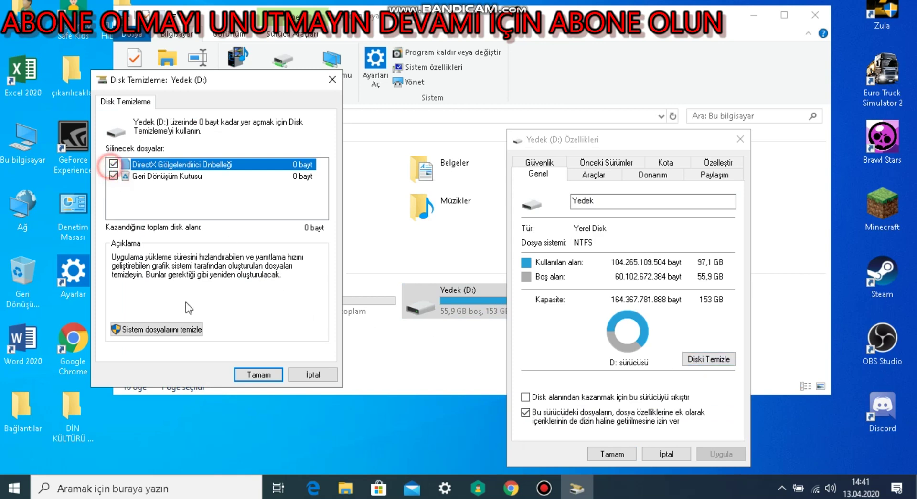
pyautogui.click(261, 376)
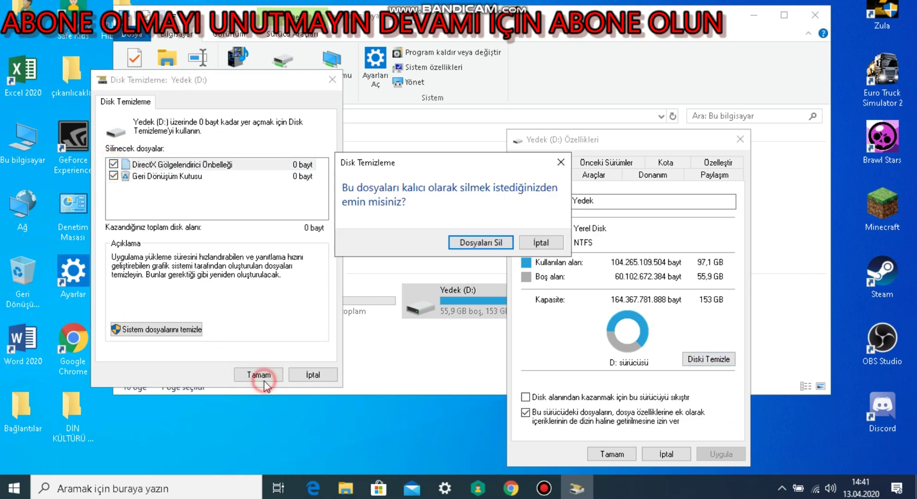
pyautogui.click(480, 243)
pyautogui.moveTo(461, 188); pyautogui.dragTo(457, 188)
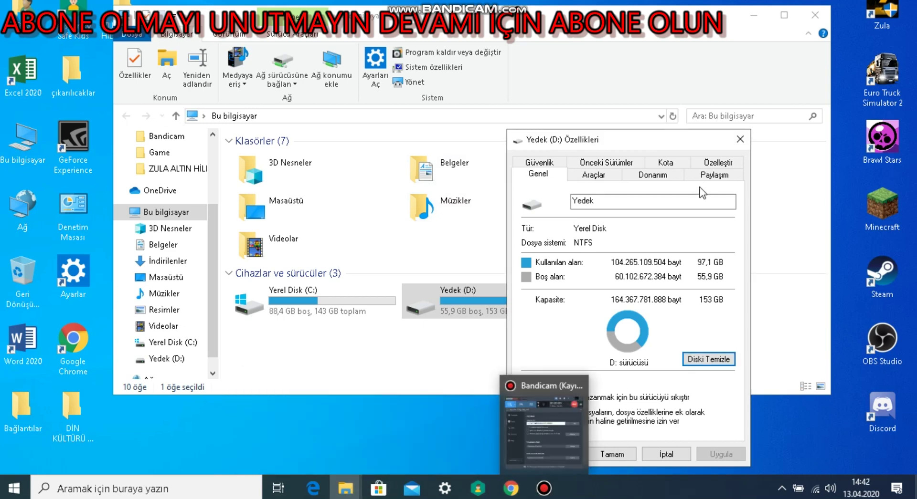
# Close the Yedek (D:) properties and the File Explorer window, and refresh the desktop
pyautogui.click(740, 139)
pyautogui.click(814, 15)
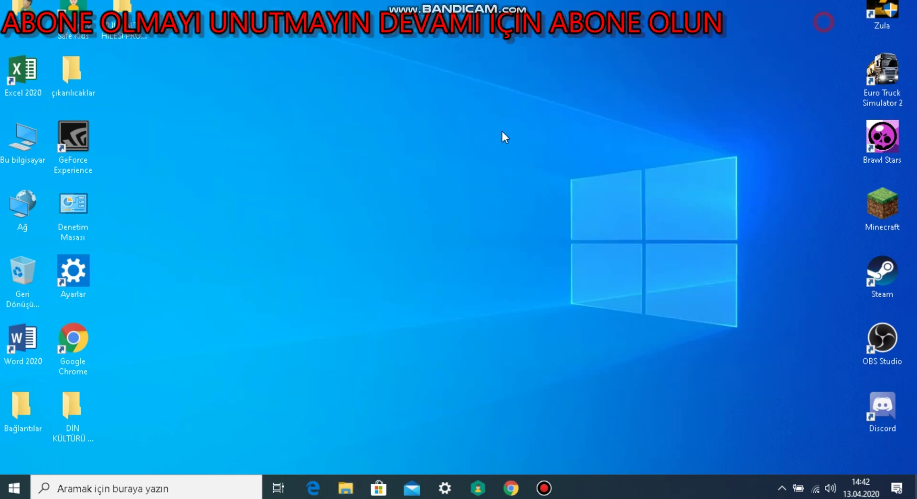
pyautogui.rightClick(478, 139)
pyautogui.click(529, 192)
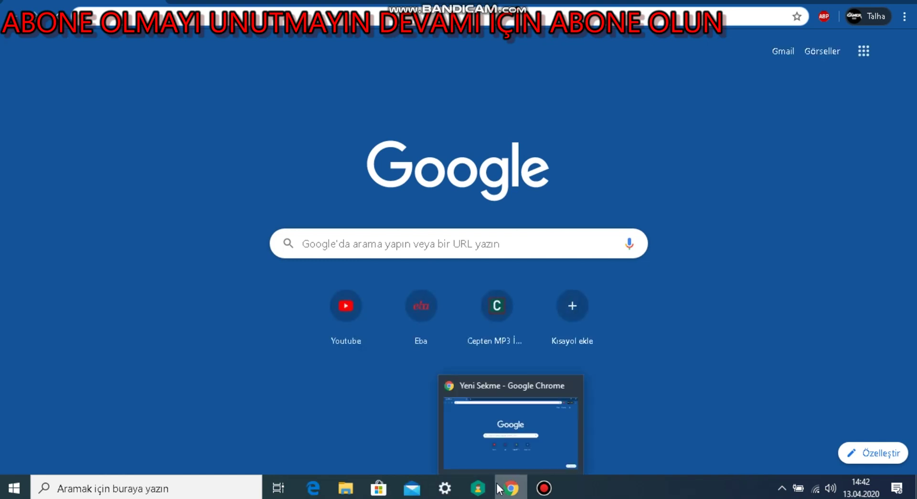
# Close the Chrome window and refresh the desktop
pyautogui.rightClick(502, 488)
pyautogui.click(505, 465)
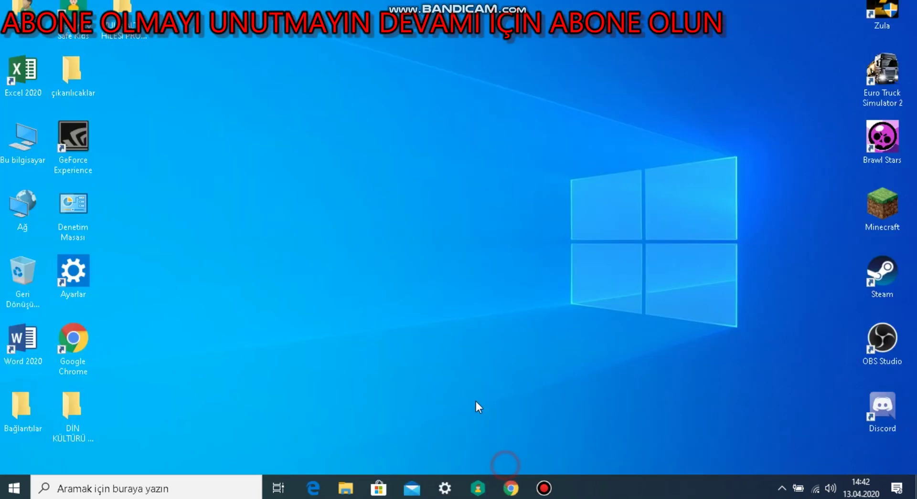
pyautogui.rightClick(471, 219)
pyautogui.click(504, 272)
# Open Google Chrome with a second window and close all of its windows
pyautogui.click(510, 488)
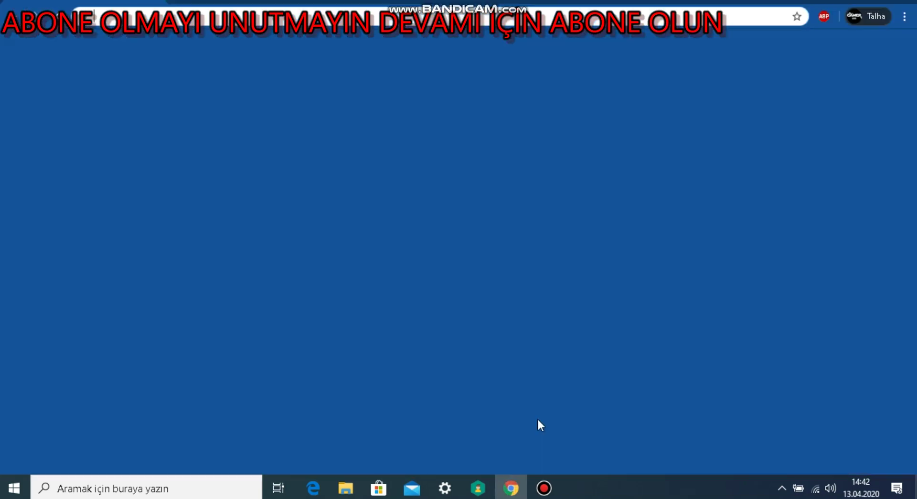
pyautogui.rightClick(505, 493)
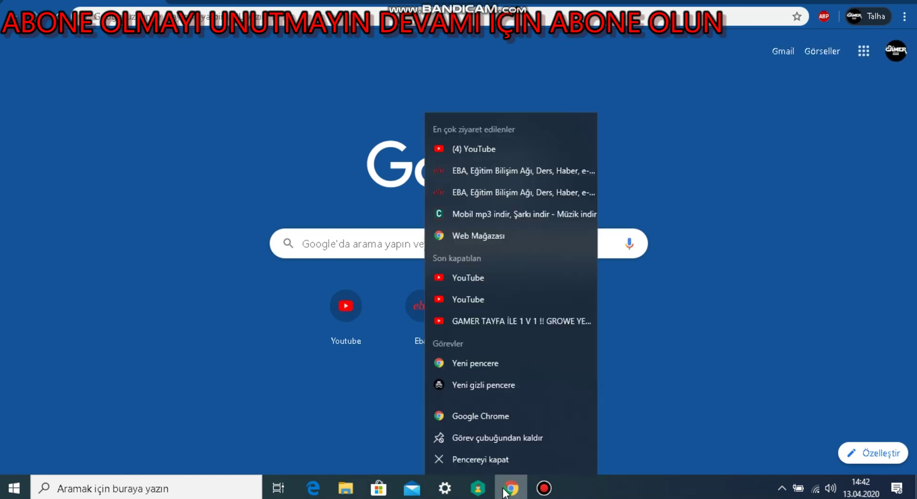
pyautogui.click(493, 416)
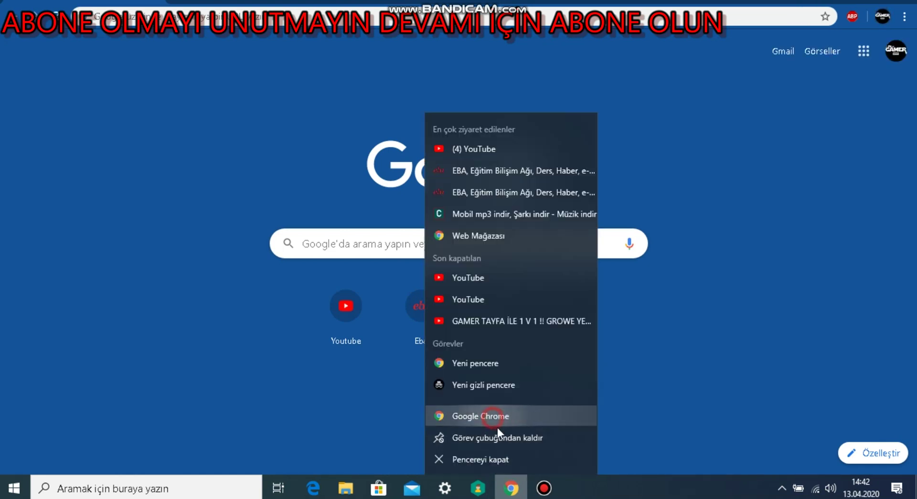
pyautogui.rightClick(510, 488)
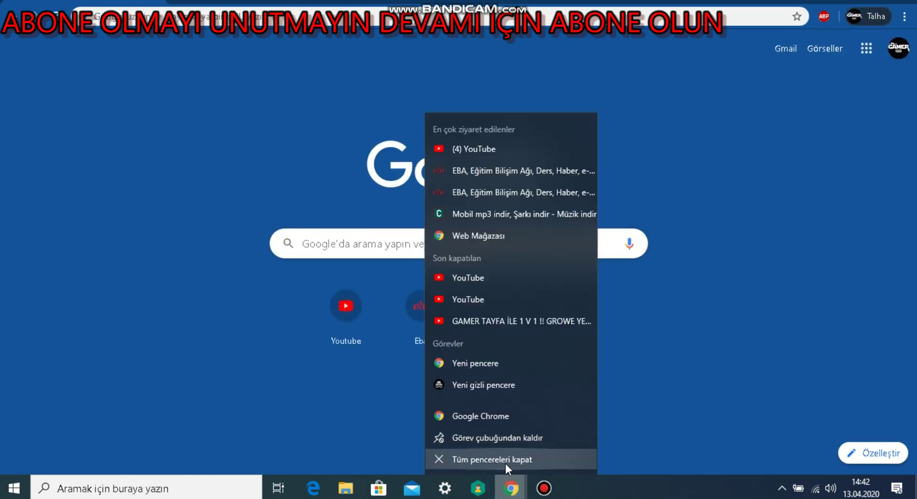
pyautogui.click(499, 457)
# Reopen Google Chrome and launch additional new windows from it
pyautogui.rightClick(514, 492)
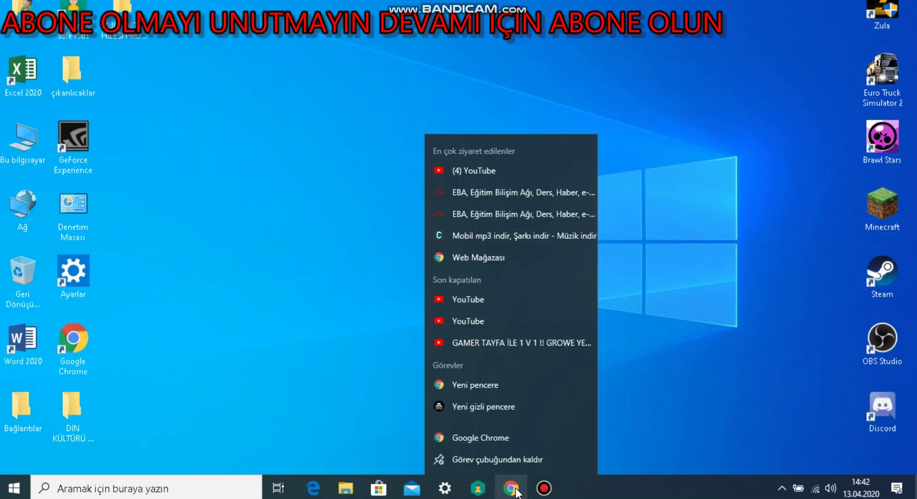
pyautogui.click(512, 491)
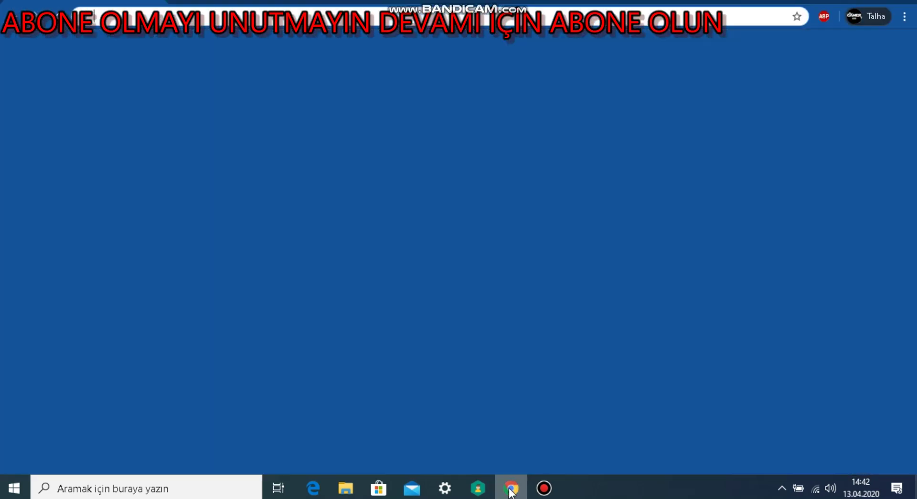
pyautogui.click(510, 489)
pyautogui.click(511, 490)
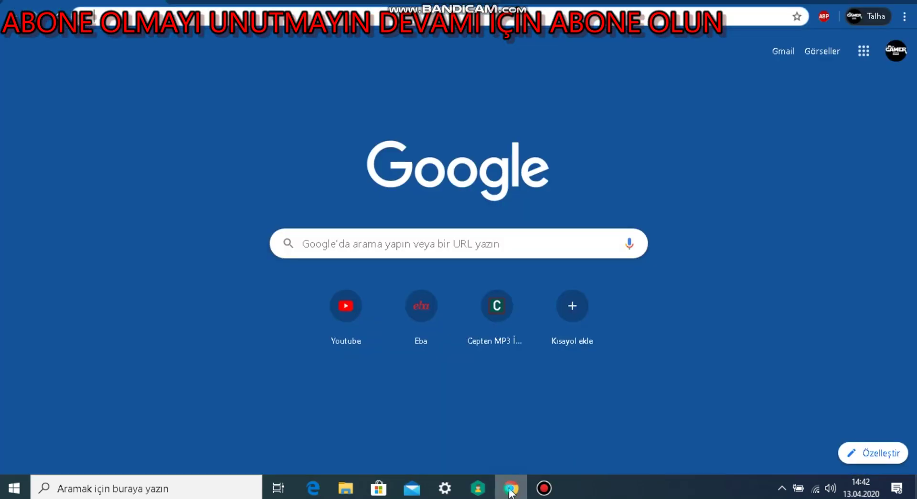
pyautogui.rightClick(510, 489)
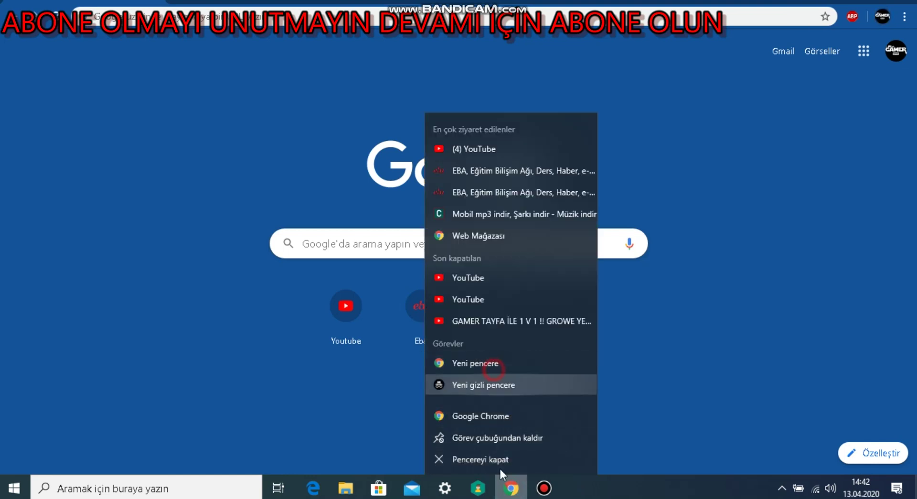
pyautogui.click(505, 490)
pyautogui.rightClick(507, 490)
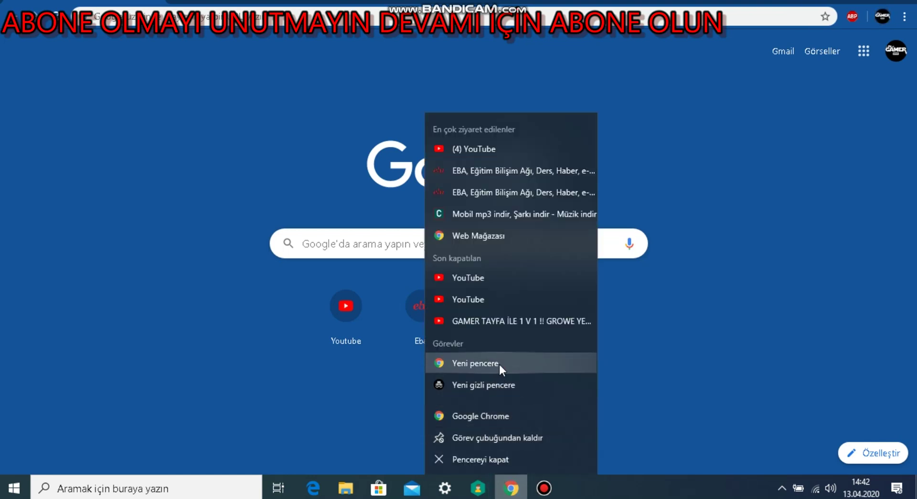
pyautogui.click(497, 365)
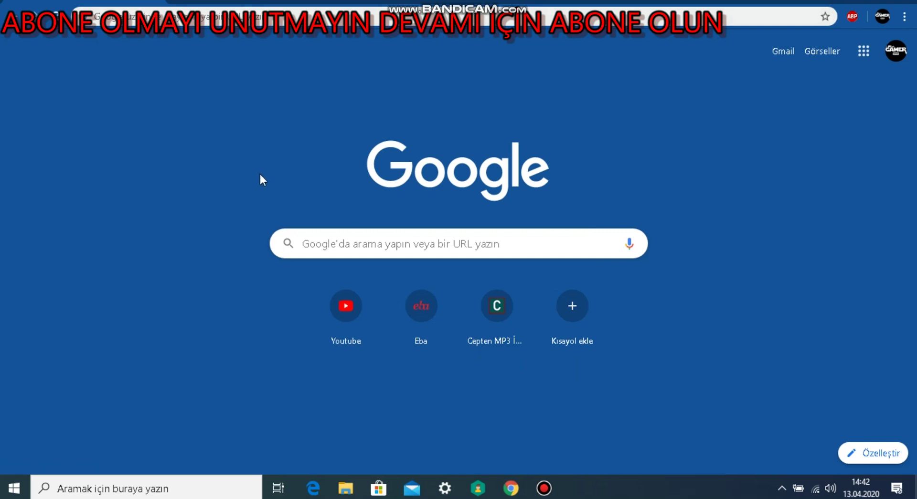
# Close all remaining Chrome windows and refresh the desktop again
pyautogui.click(248, 179)
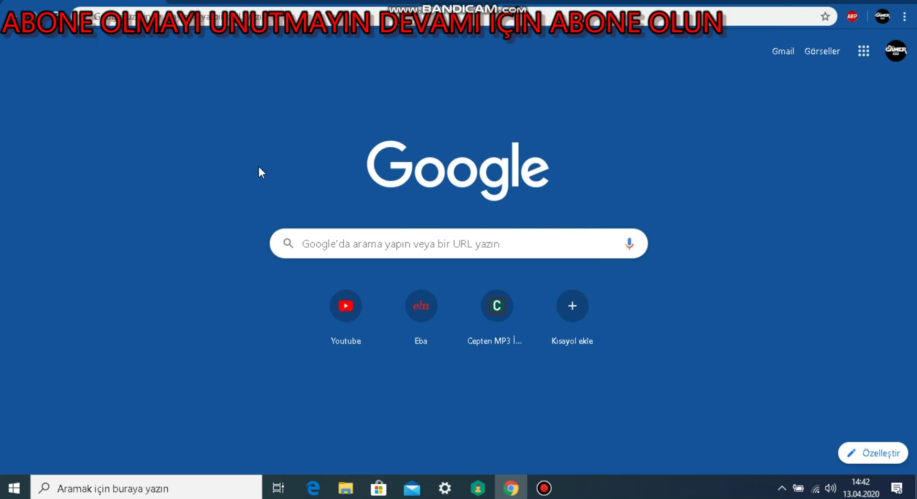
pyautogui.press('F5')
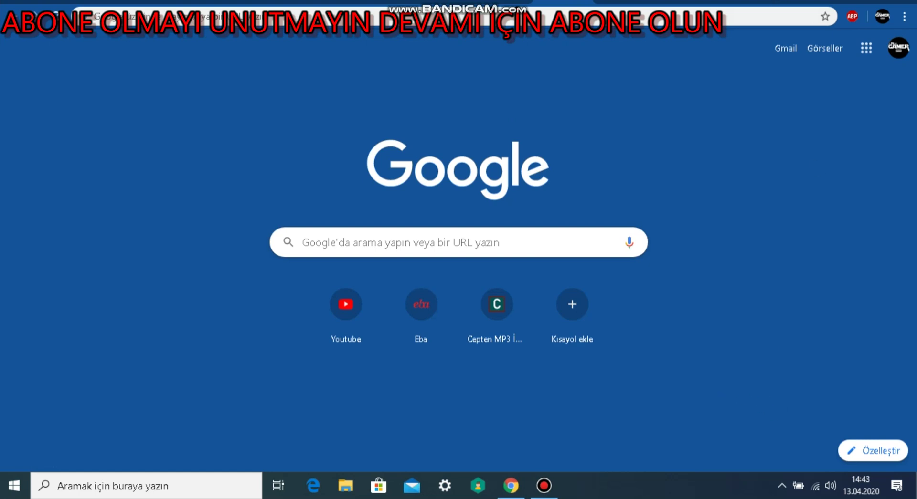
pyautogui.click(359, 169)
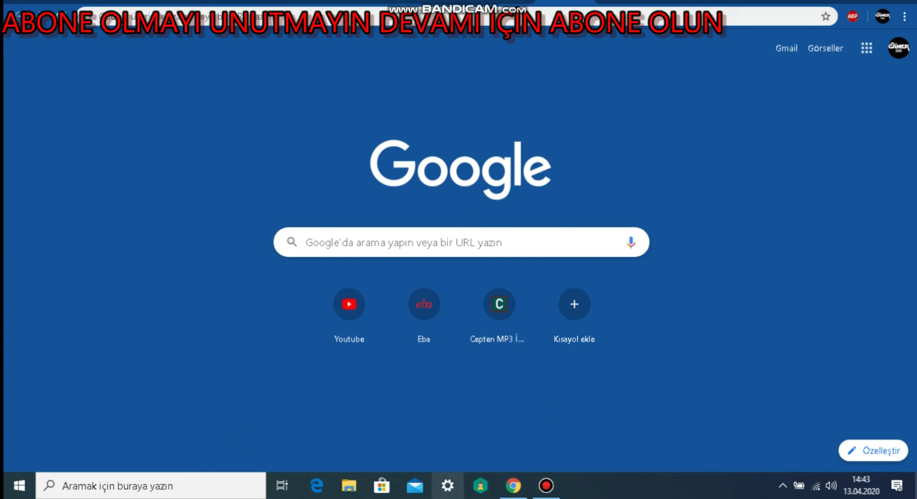
pyautogui.rightClick(513, 485)
pyautogui.click(509, 459)
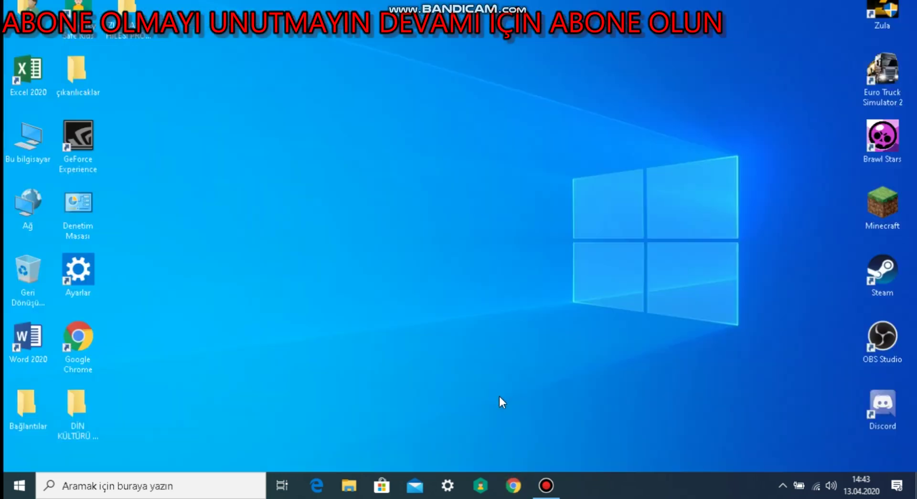
pyautogui.rightClick(494, 204)
pyautogui.click(530, 258)
# Open the file location of the Zula desktop shortcut and enter its Game folder
pyautogui.rightClick(883, 10)
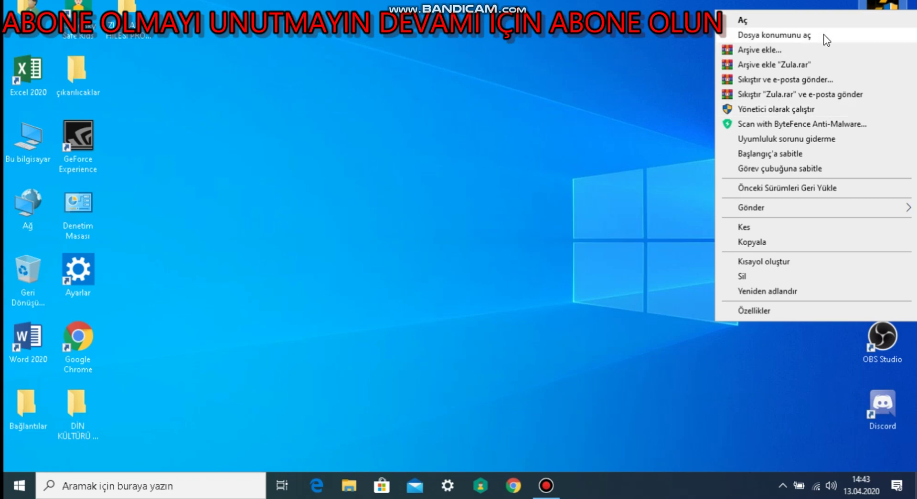
pyautogui.click(709, 58)
pyautogui.rightClick(895, 18)
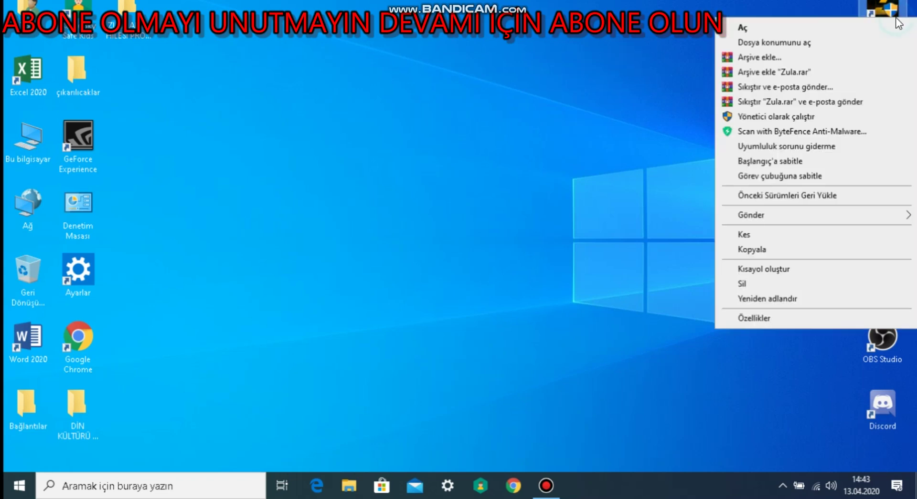
pyautogui.click(832, 48)
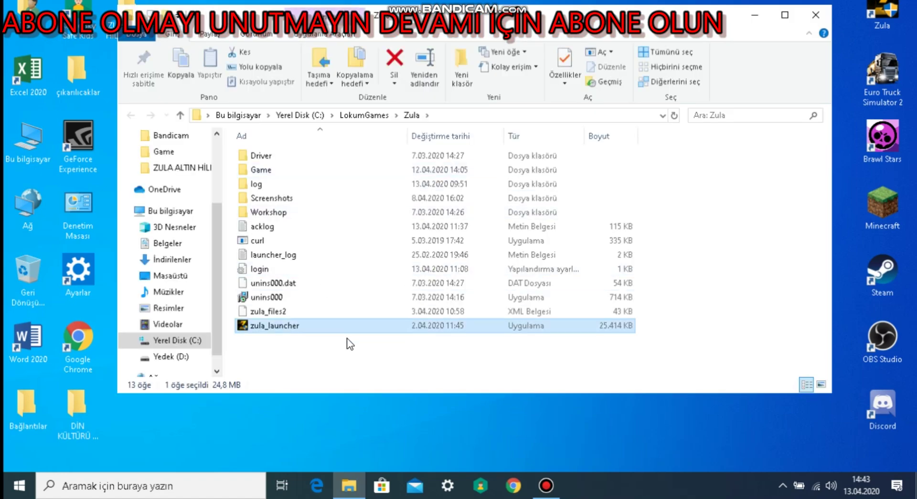
pyautogui.doubleClick(412, 169)
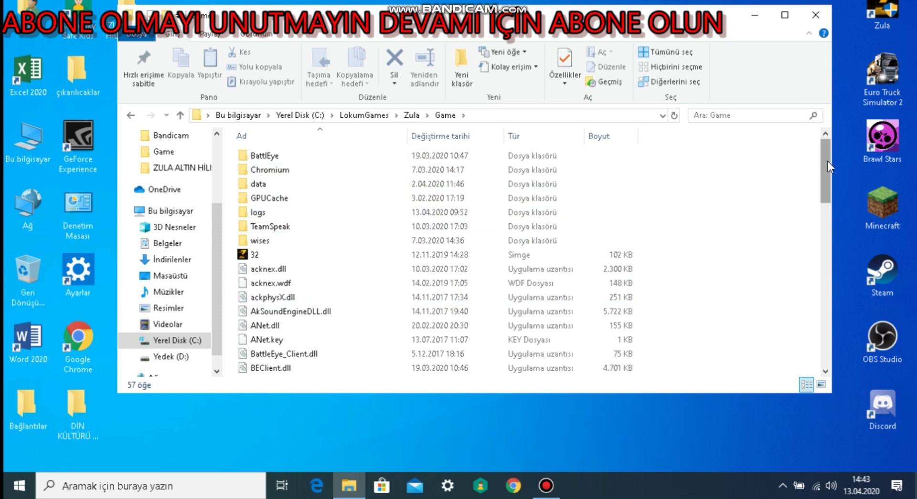
# Open the config configuration settings file from the Game folder in Notepad
pyautogui.moveTo(827, 162); pyautogui.dragTo(833, 187)
pyautogui.click(281, 316)
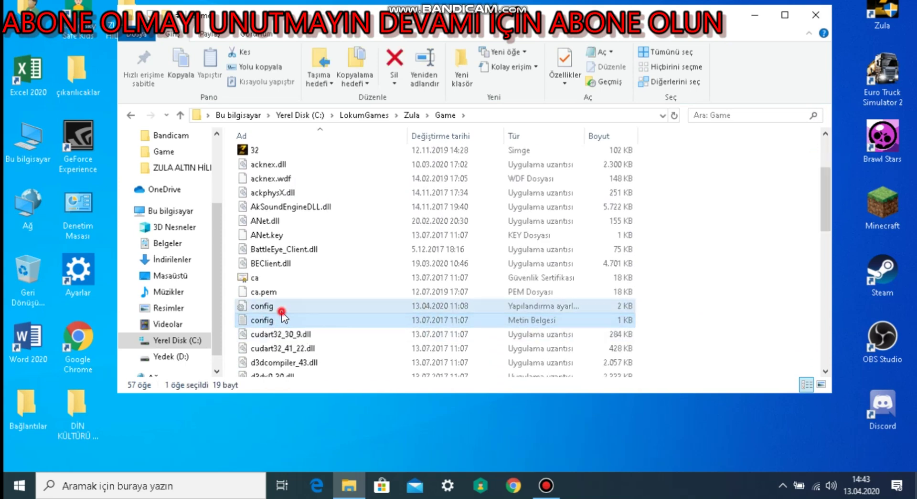
pyautogui.click(280, 307)
pyautogui.click(283, 319)
pyautogui.click(257, 308)
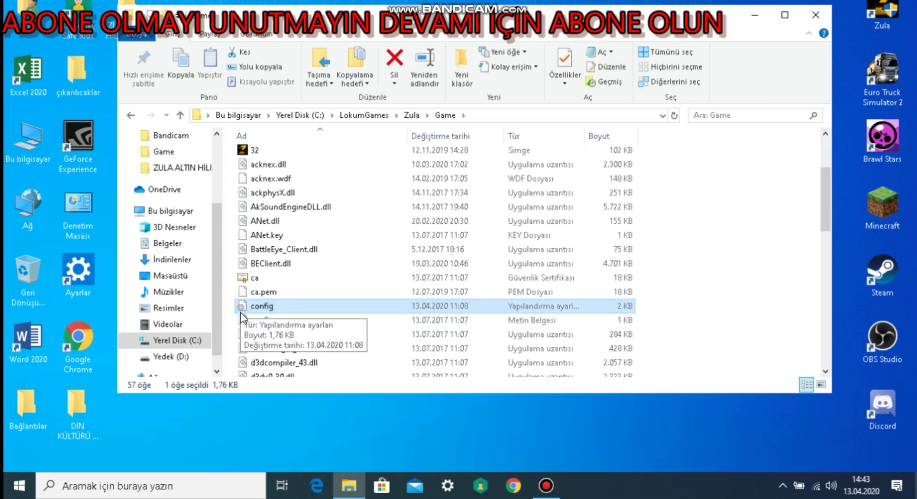
pyautogui.click(94, 274)
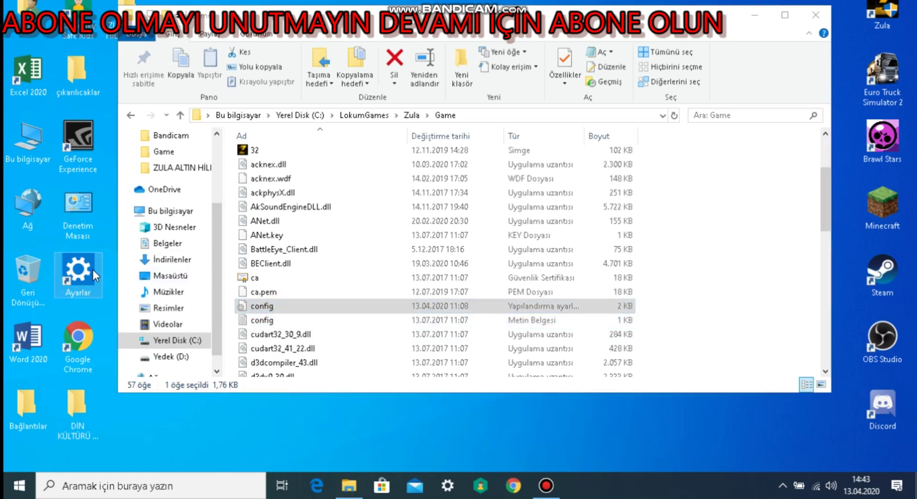
pyautogui.click(250, 308)
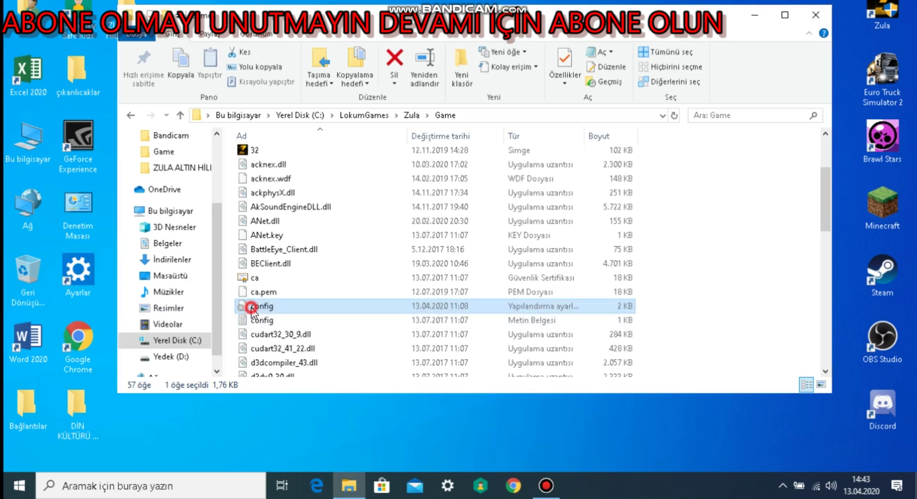
pyautogui.doubleClick(250, 307)
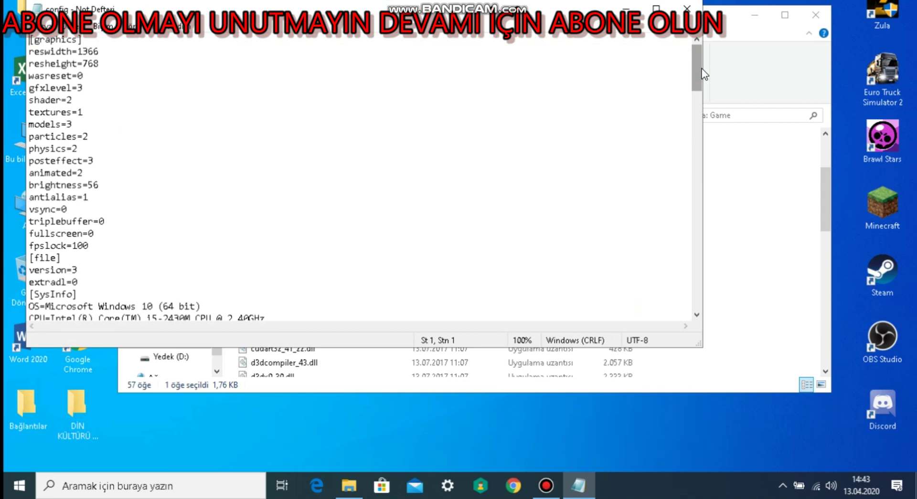
# Set the fpslock value to 60 in the [graphics] section of the config file
pyautogui.moveTo(701, 68); pyautogui.dragTo(698, 302)
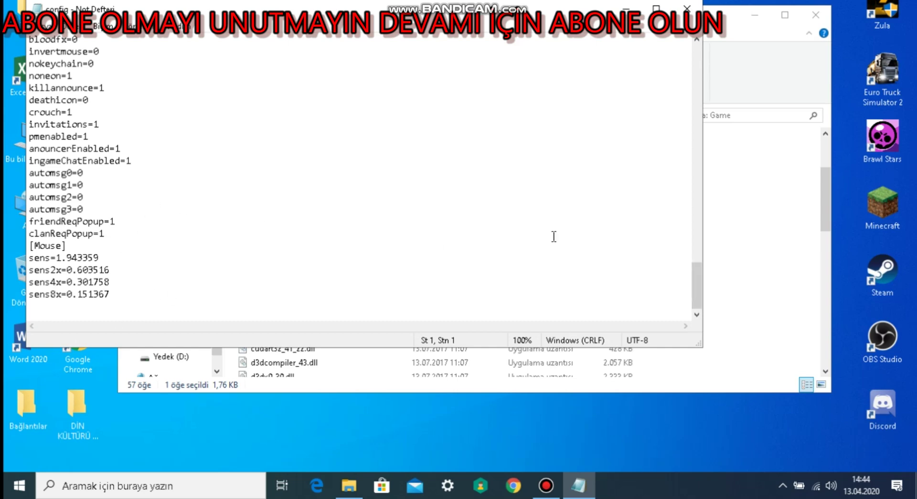
pyautogui.moveTo(701, 289); pyautogui.dragTo(702, 67)
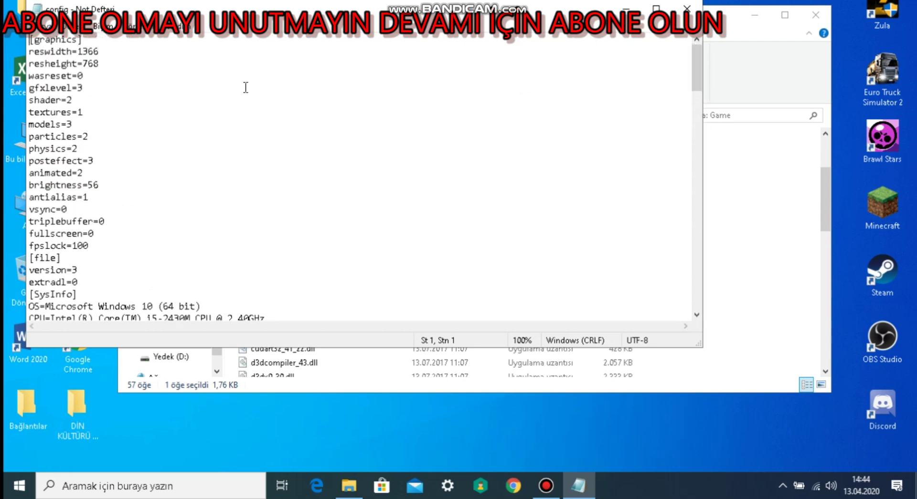
pyautogui.moveTo(28, 247); pyautogui.dragTo(125, 248)
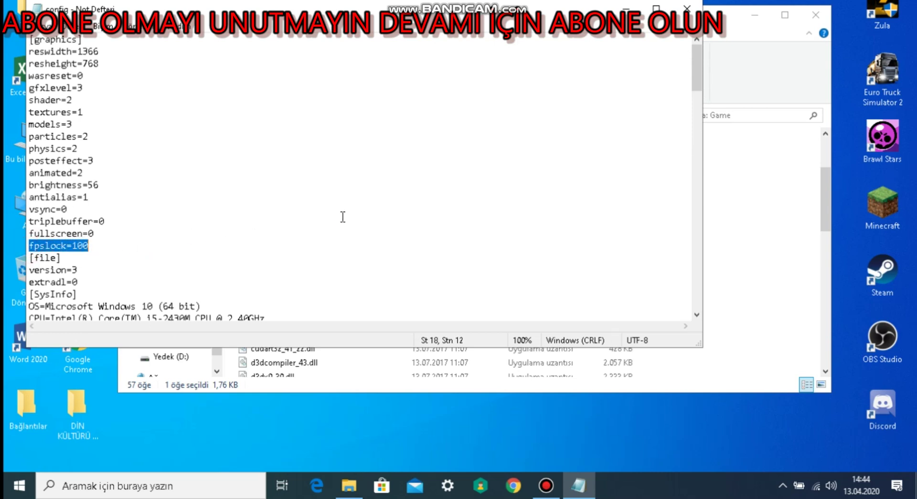
pyautogui.click(361, 211)
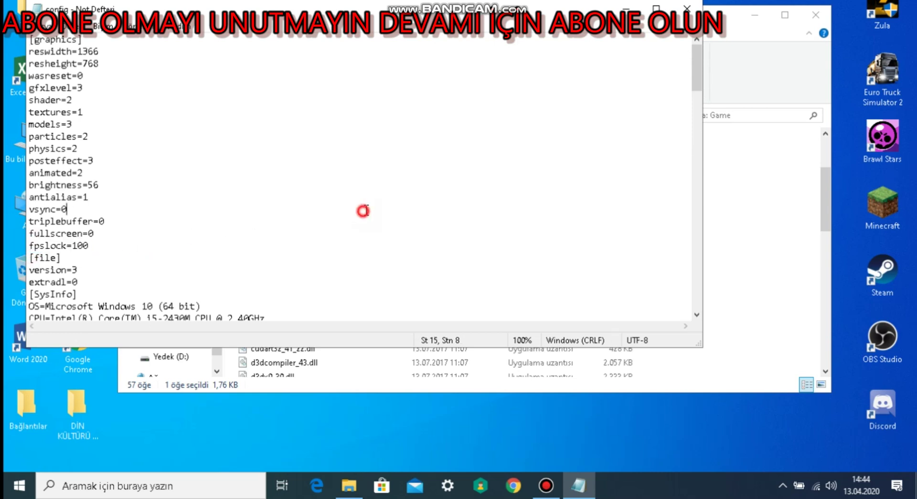
pyautogui.moveTo(77, 247); pyautogui.dragTo(94, 245)
pyautogui.doubleClick(74, 247)
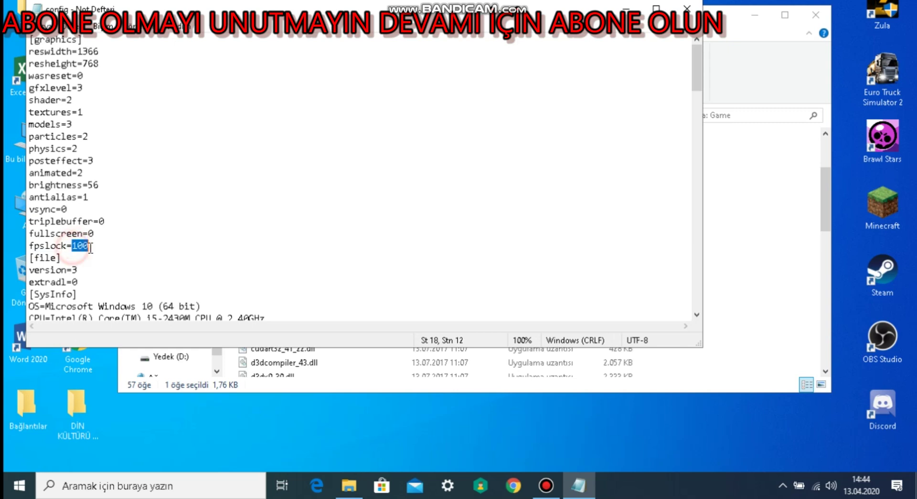
pyautogui.press('BackSpace')
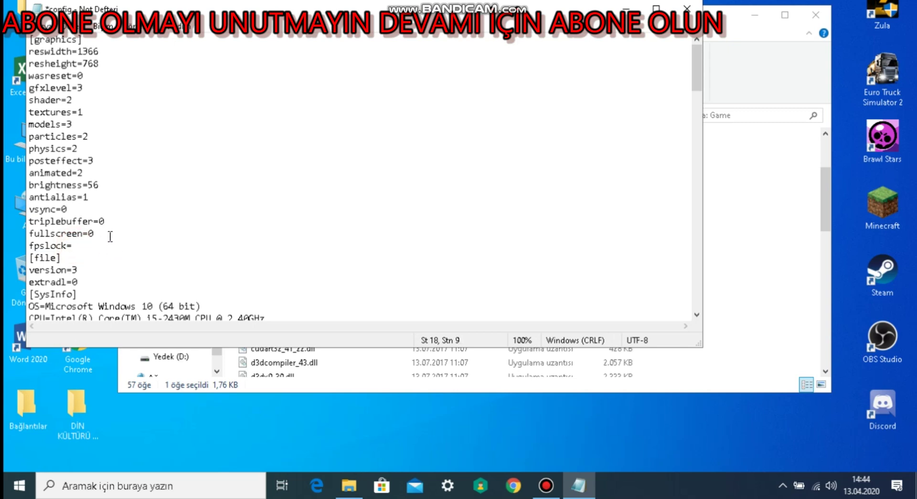
pyautogui.write('60')
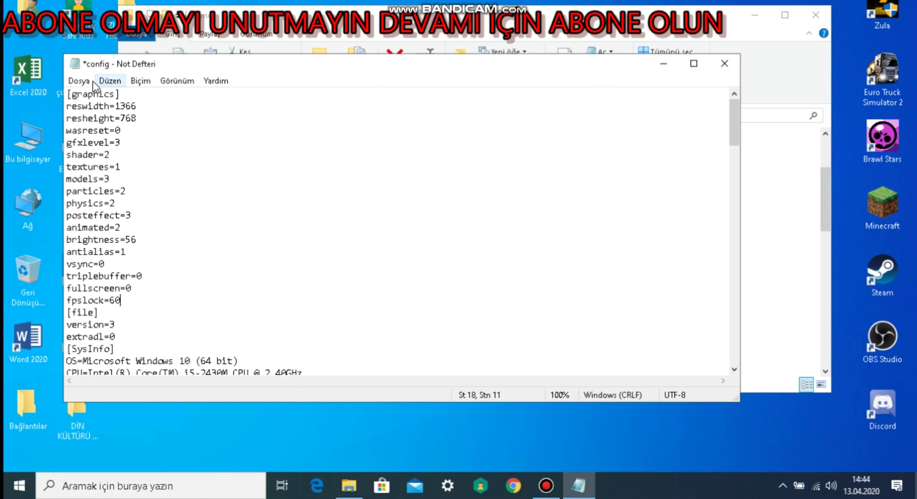
pyautogui.click(80, 81)
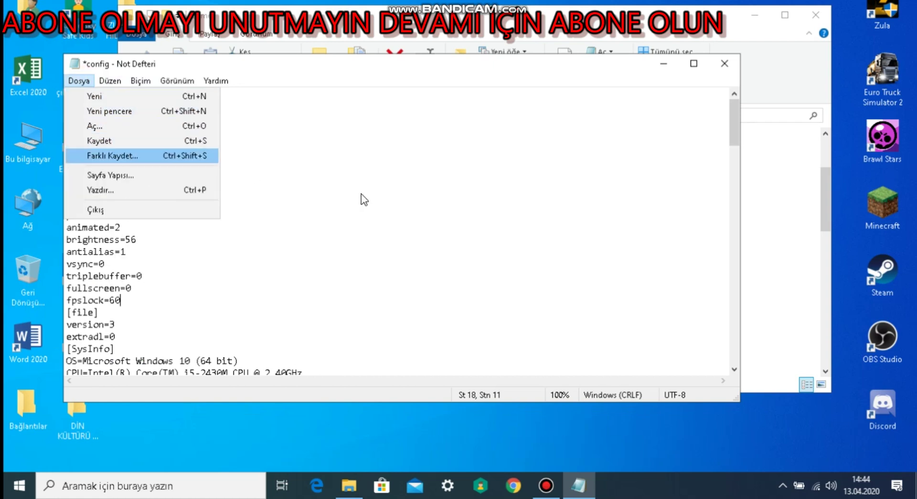
pyautogui.click(455, 215)
pyautogui.click(544, 217)
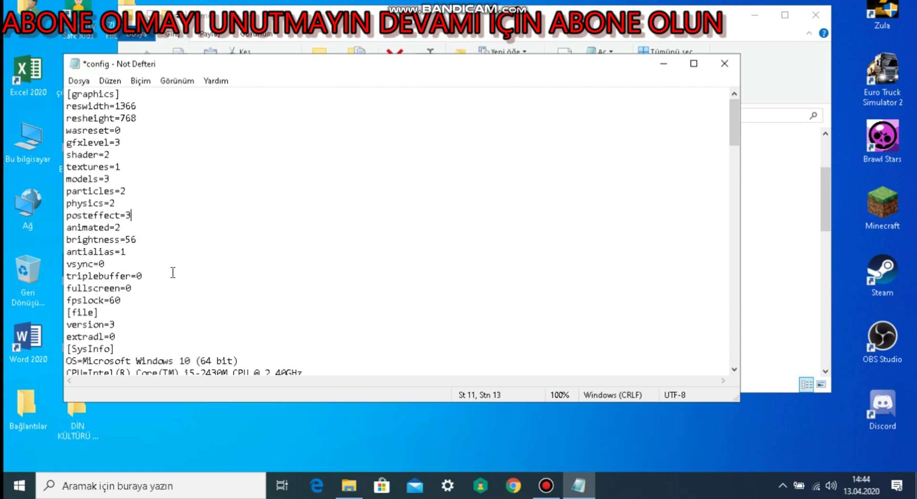
# Set the fpslock value in the [graphics] section to 100 and save the config file
pyautogui.click(121, 302)
pyautogui.moveTo(120, 302); pyautogui.dragTo(111, 302)
pyautogui.press('BackSpace')
pyautogui.write('100')
pyautogui.click(79, 81)
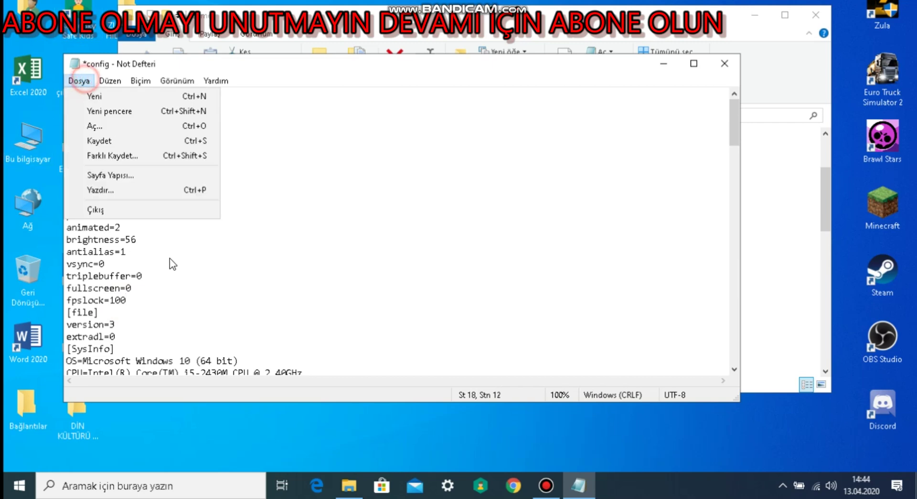
pyautogui.click(134, 145)
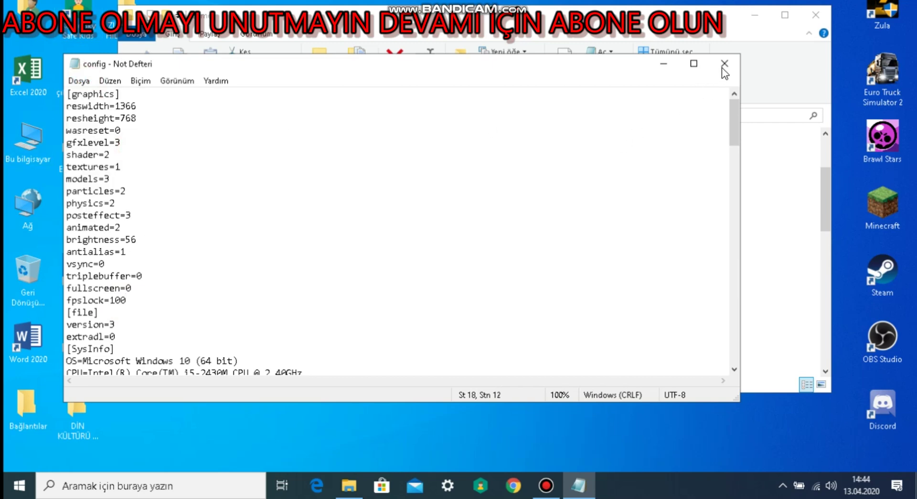
# Close the config file and the Game folder window, and refresh the desktop
pyautogui.click(735, 64)
pyautogui.click(823, 16)
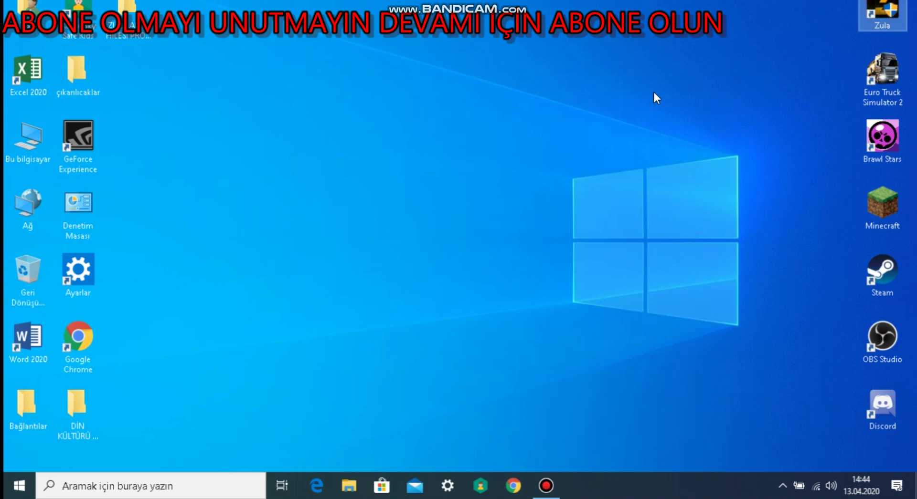
pyautogui.rightClick(516, 168)
pyautogui.click(544, 222)
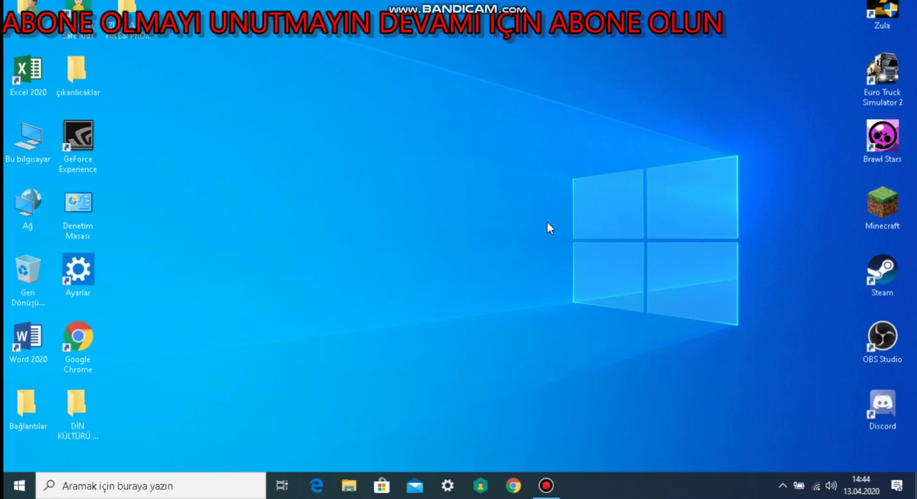
pyautogui.rightClick(546, 222)
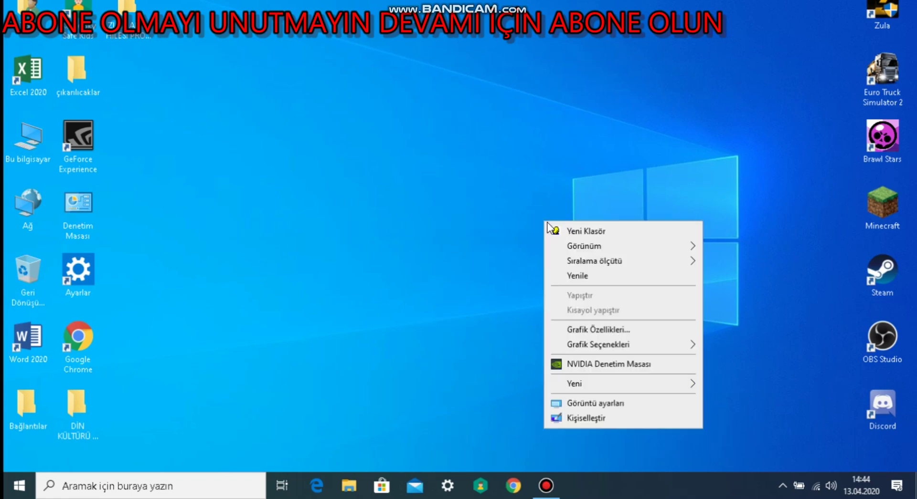
pyautogui.click(604, 277)
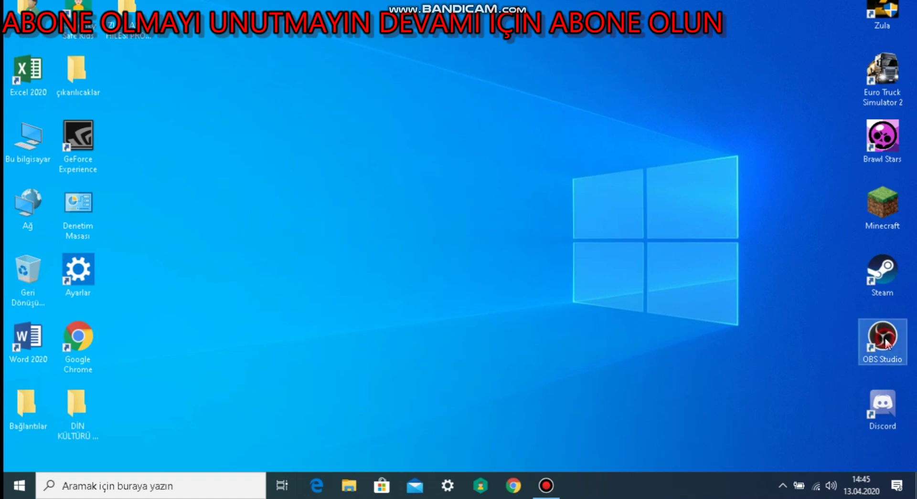
pyautogui.click(642, 250)
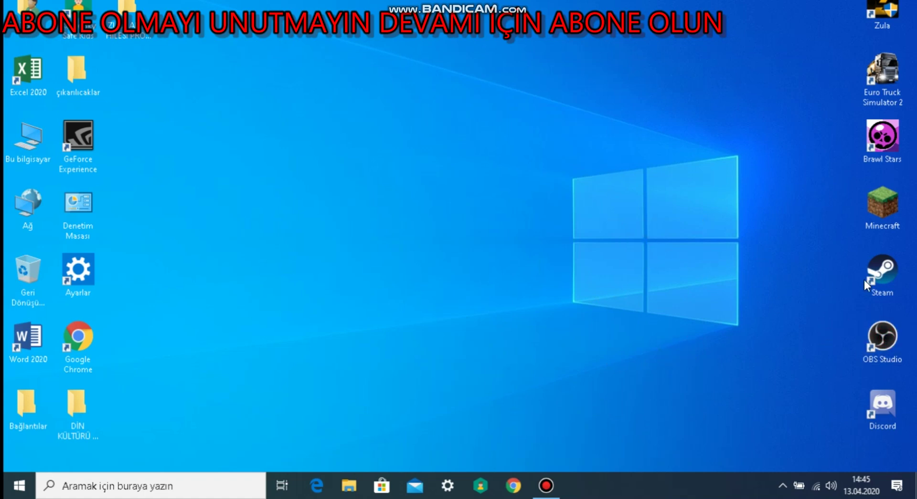
pyautogui.rightClick(271, 121)
pyautogui.click(289, 172)
pyautogui.click(877, 332)
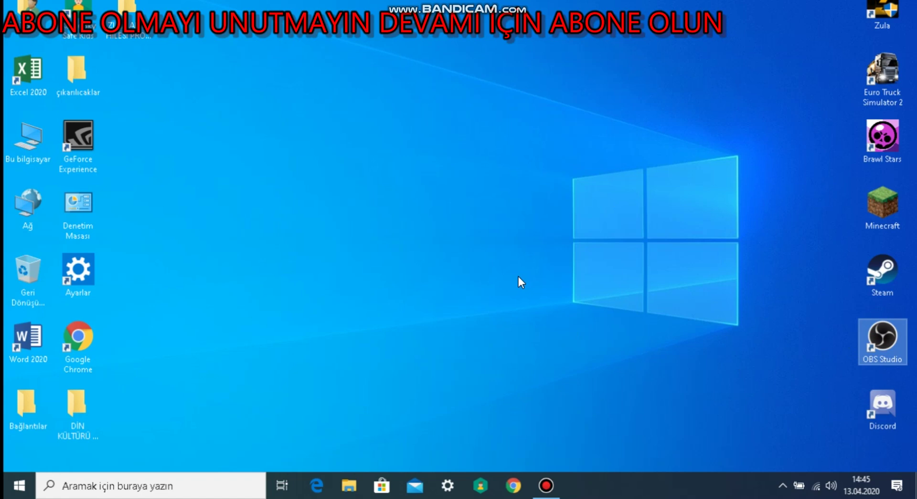
pyautogui.rightClick(466, 198)
pyautogui.click(509, 251)
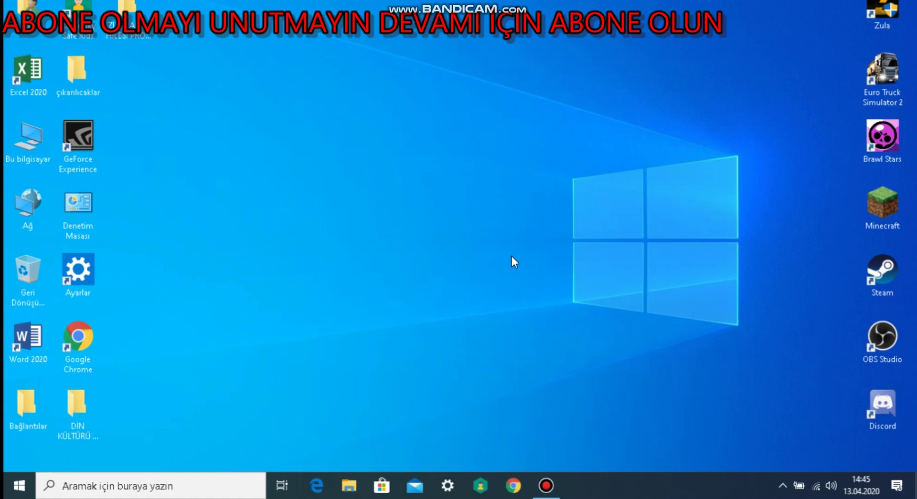
pyautogui.moveTo(4, 274); pyautogui.dragTo(68, 268)
pyautogui.moveTo(173, 256); pyautogui.dragTo(150, 340)
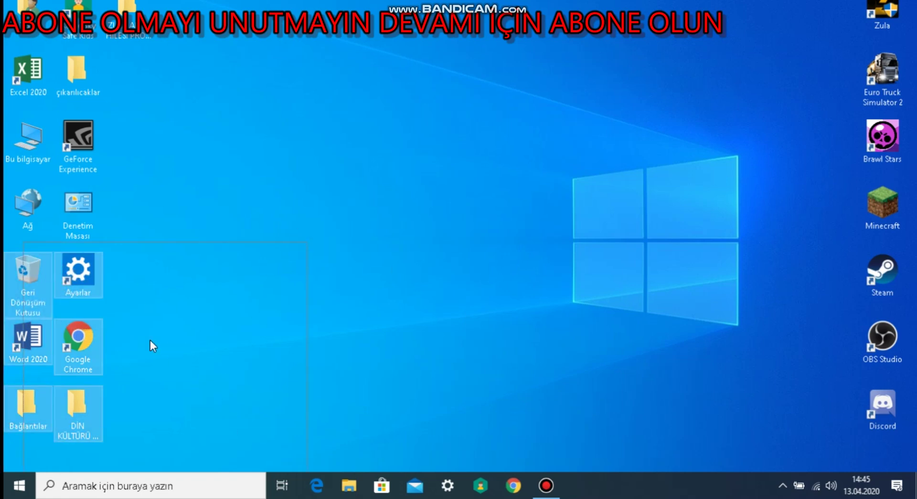
pyautogui.moveTo(308, 242); pyautogui.dragTo(297, 216)
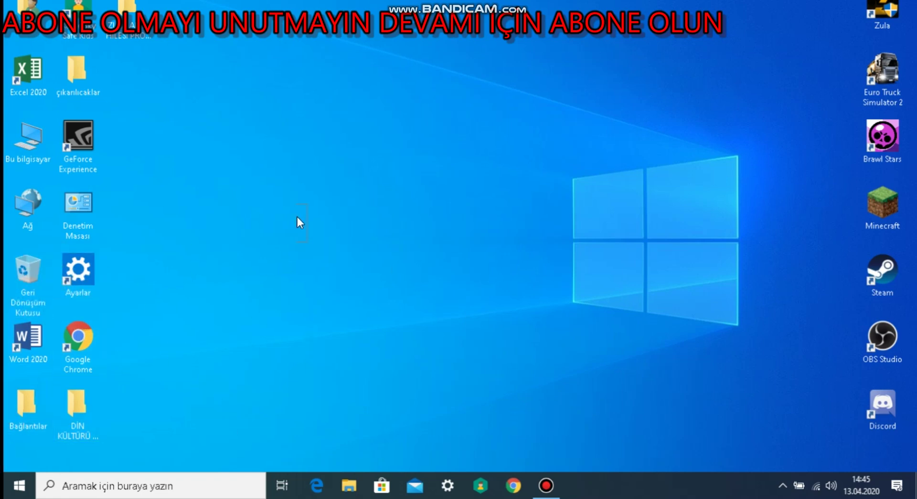
pyautogui.rightClick(485, 191)
pyautogui.click(525, 241)
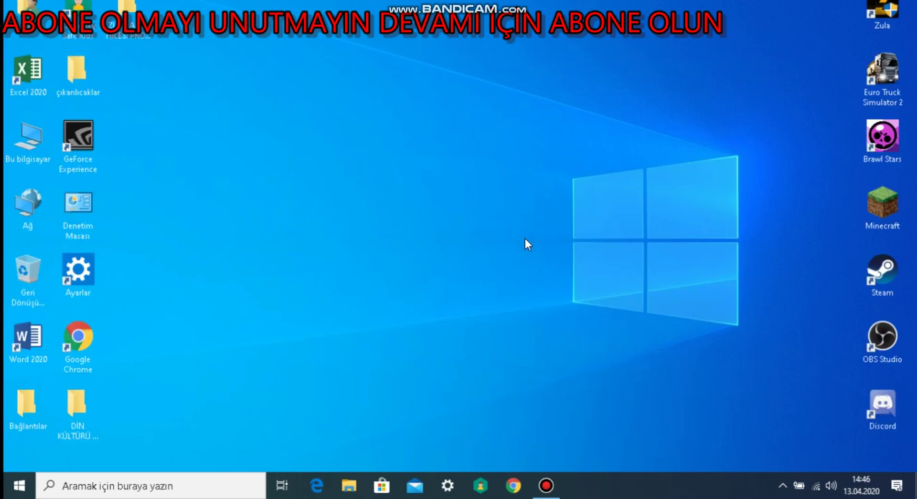